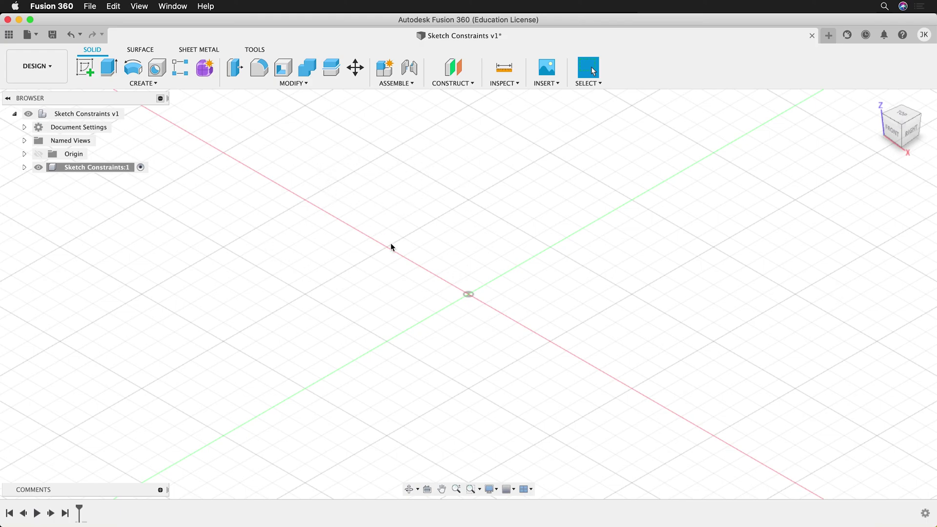
- Start a sketch on the XY ground plane and draw a closed four-sided line outline
click(85, 67)
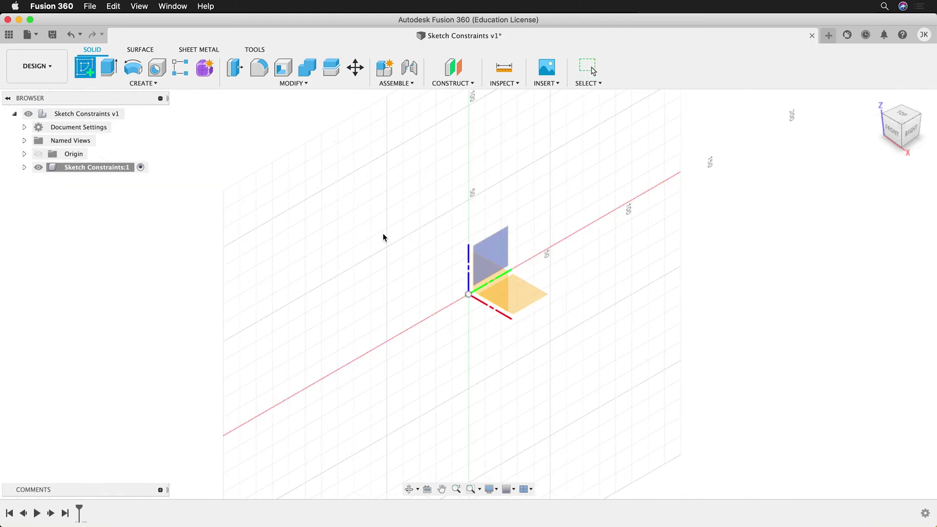
click(521, 290)
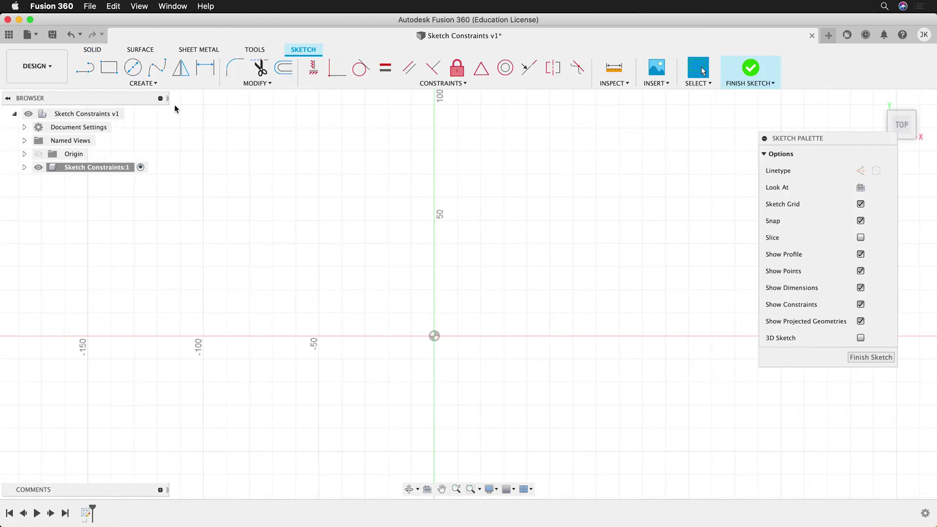
key(l)
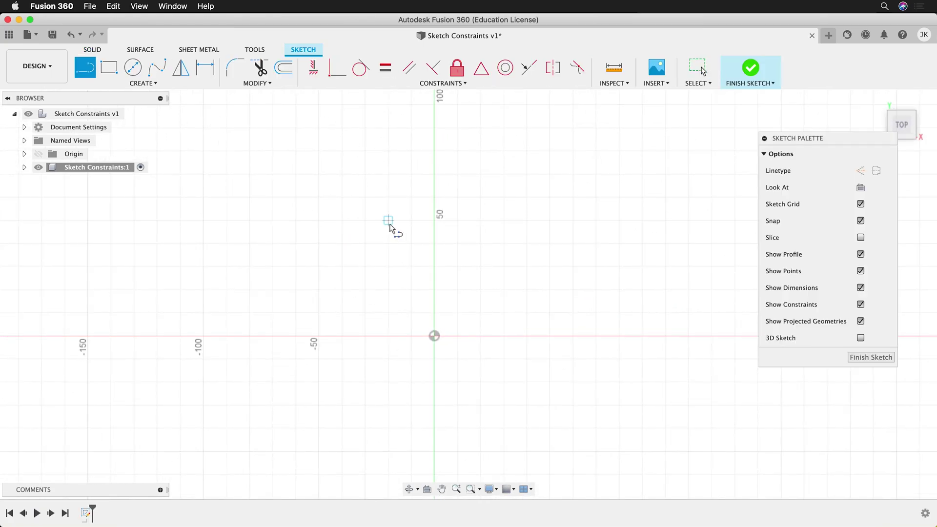
click(364, 192)
click(263, 326)
click(319, 405)
click(545, 422)
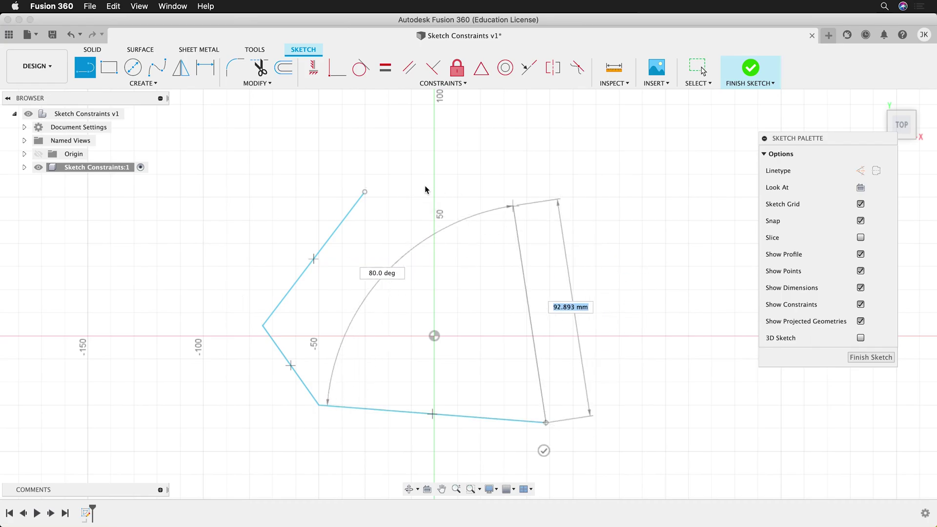
click(365, 192)
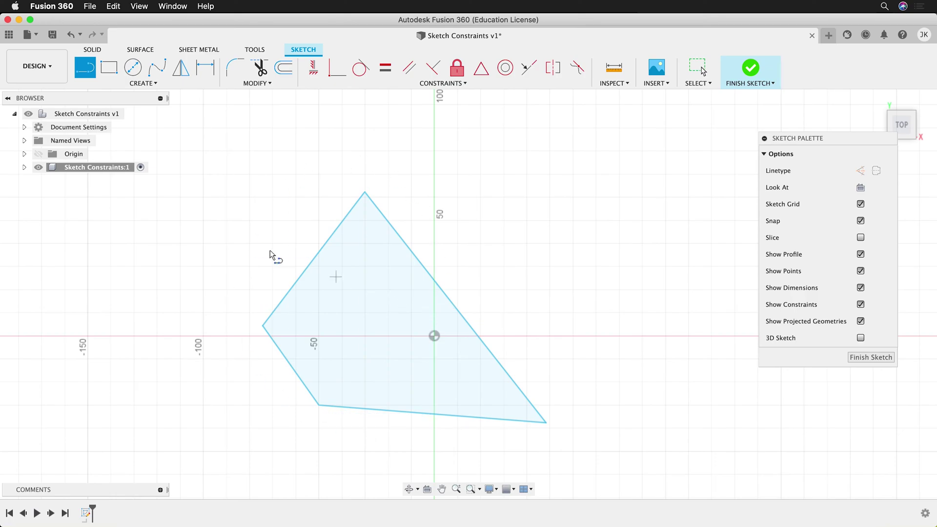
- Show Sketches in the Browser, then drag the slanted right edge outward to about 179.231 mm
click(24, 167)
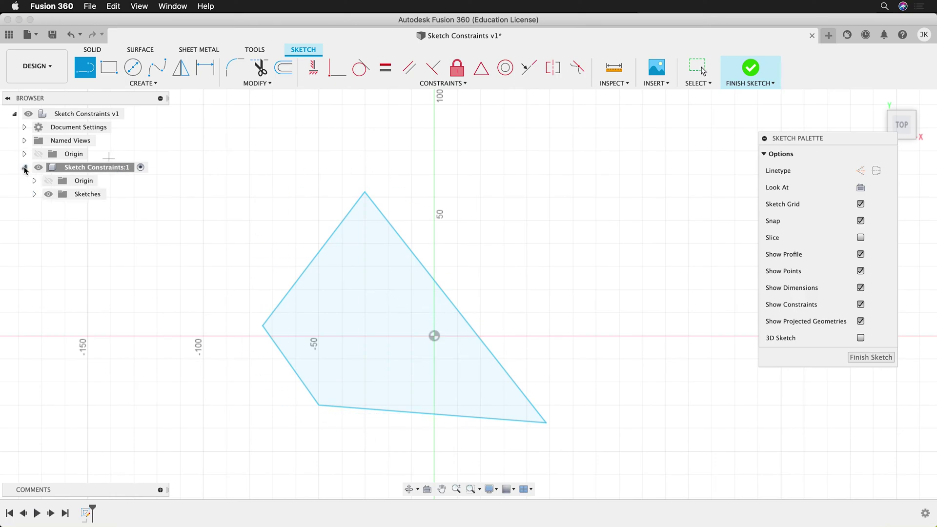
click(34, 194)
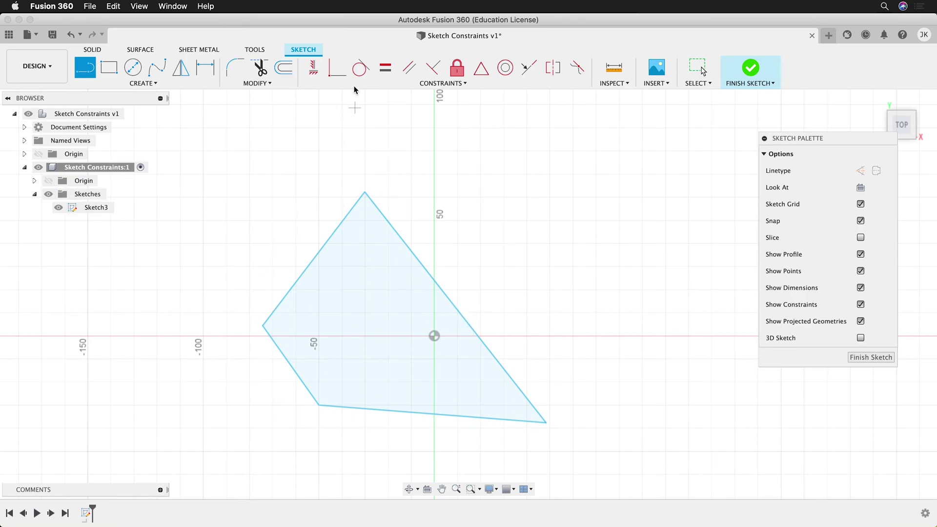
click(698, 68)
click(454, 313)
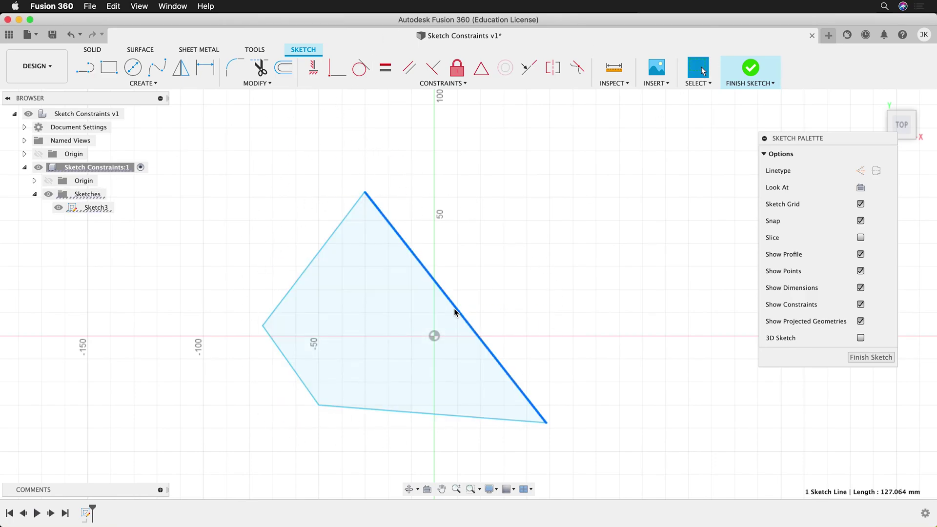
drag(454, 313, 513, 227)
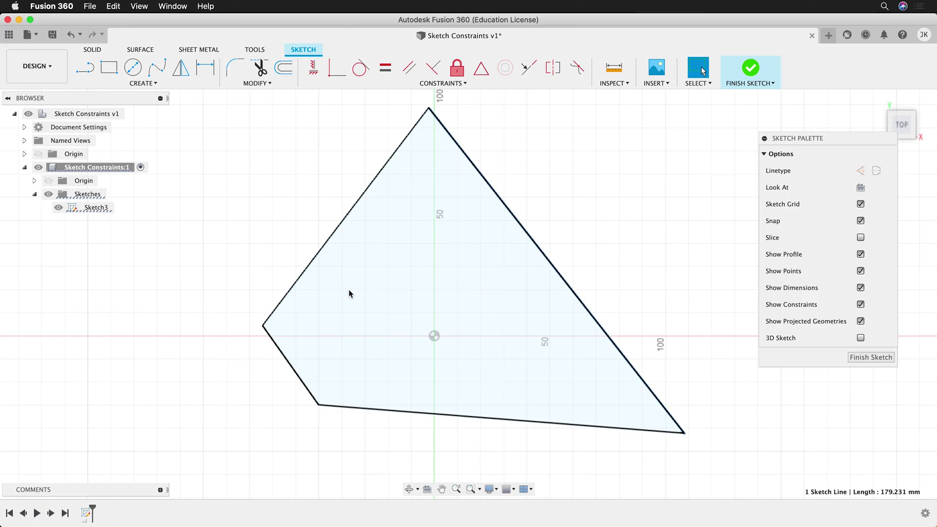
- Make the right and left edges vertical, the bottom horizontal, and the top edge perpendicular to the right
click(313, 74)
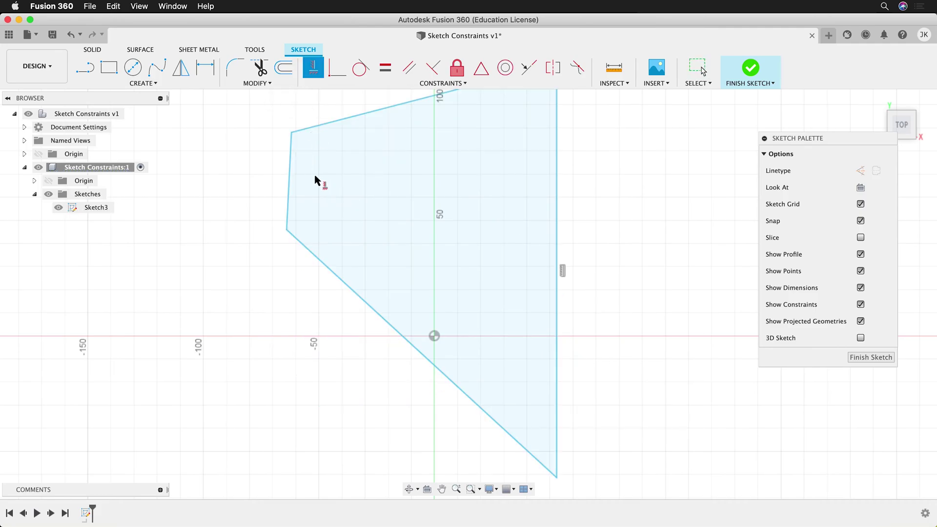
click(292, 146)
click(379, 314)
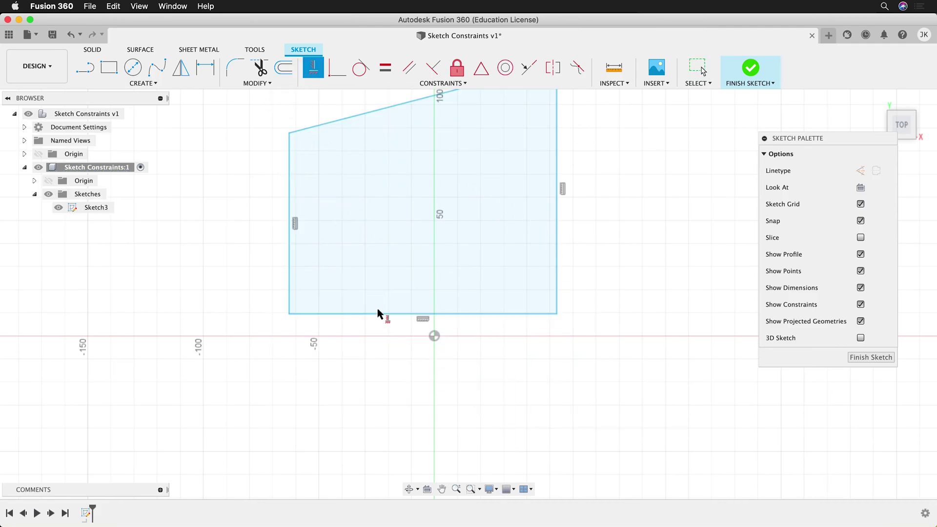
middle_drag(519, 279, 522, 336)
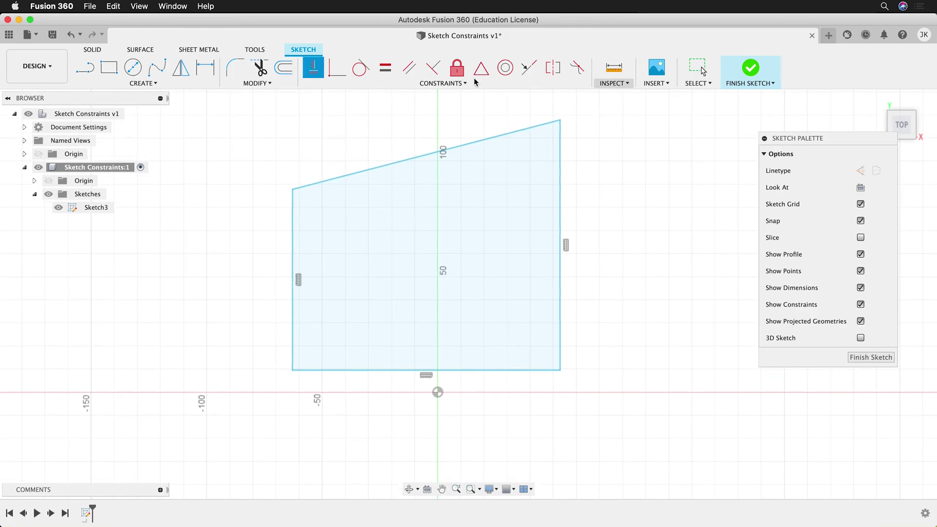
click(433, 67)
click(543, 133)
click(560, 156)
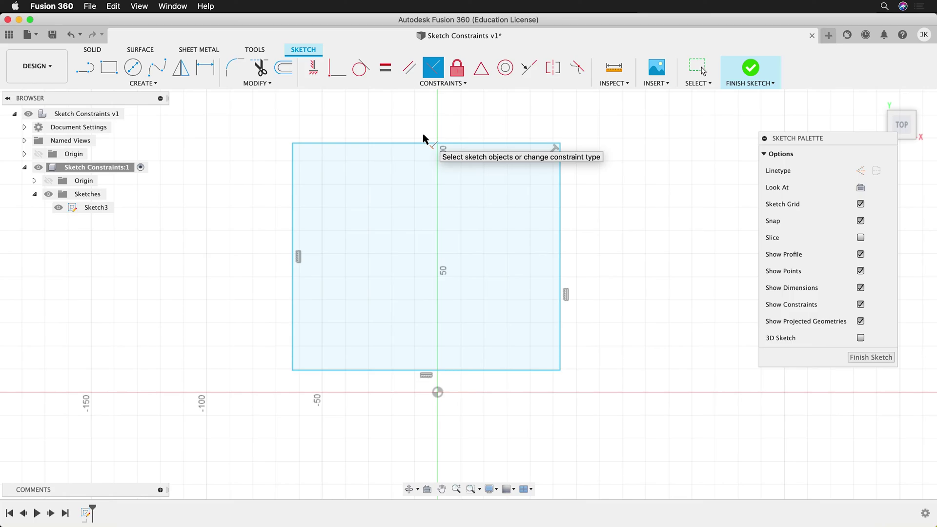
- Dimension the rectangle's right edge to a 100 mm height
click(207, 70)
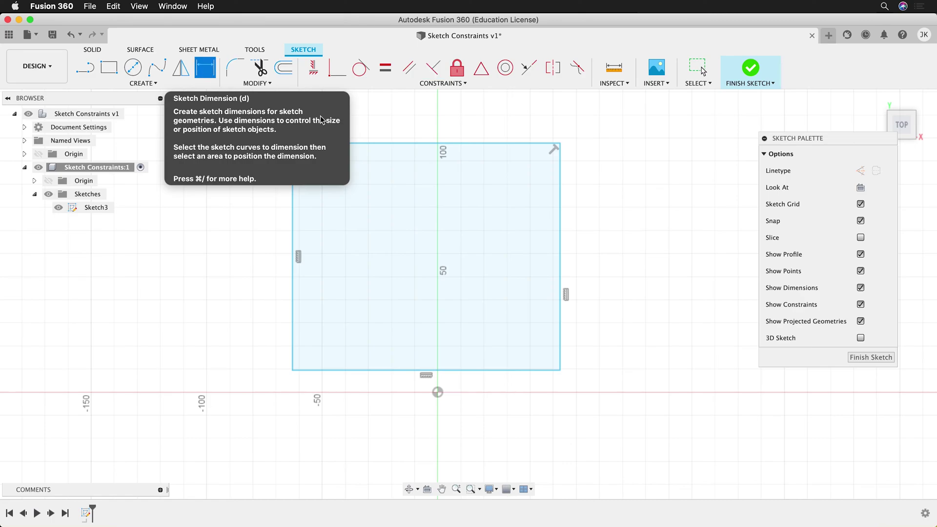
click(561, 243)
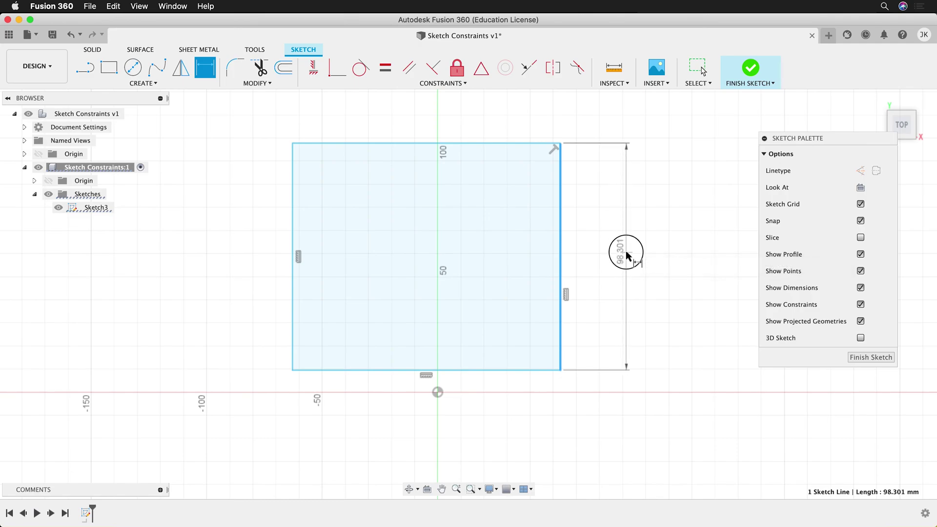
click(627, 252)
text(100)
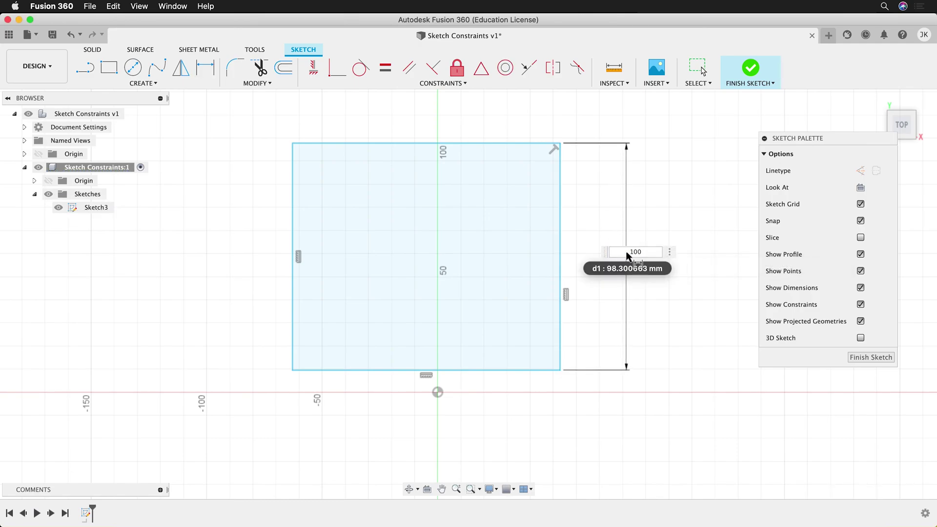
key(Return)
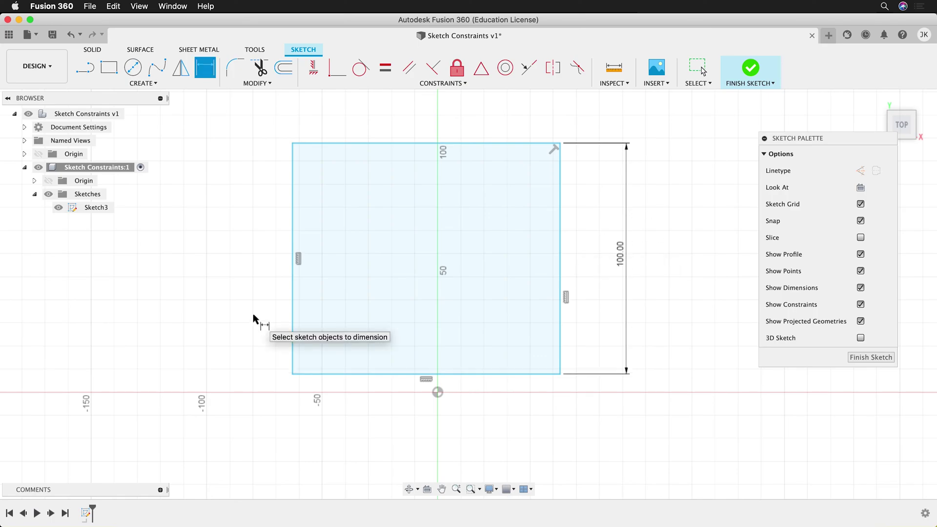
- Dimension the top edge width as d1, then change the height to 85 mm
click(422, 144)
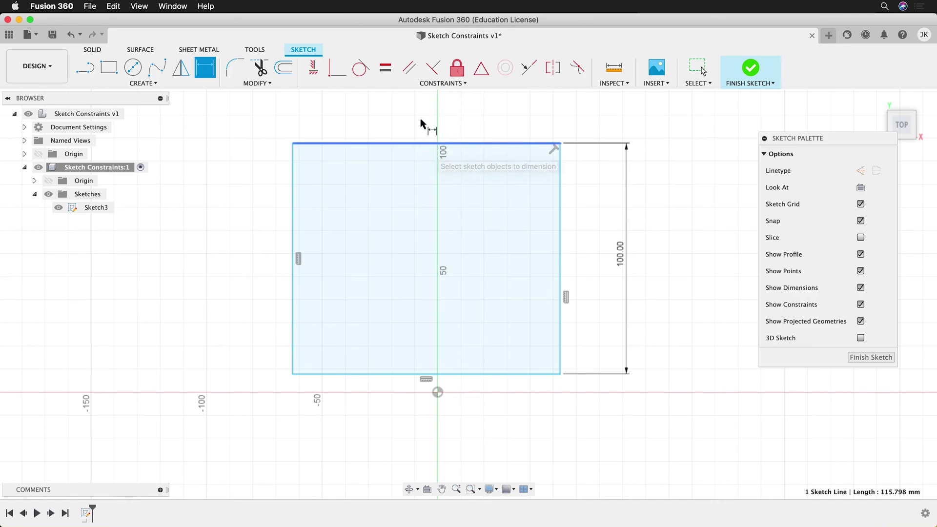
click(420, 118)
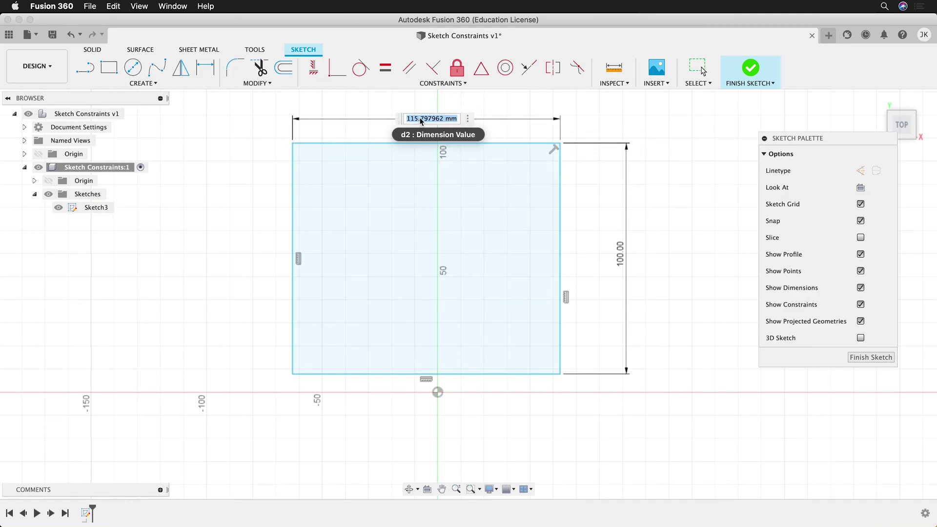
click(620, 254)
key(Return)
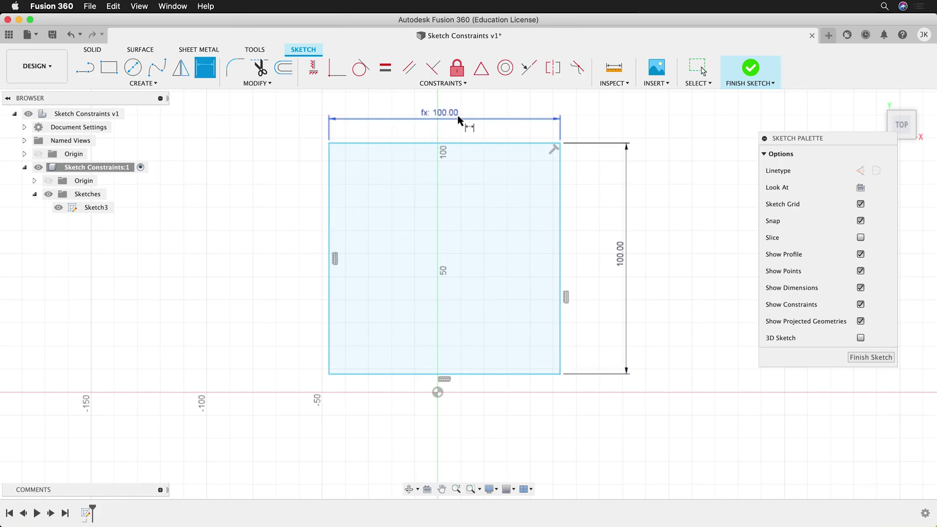
double_click(618, 255)
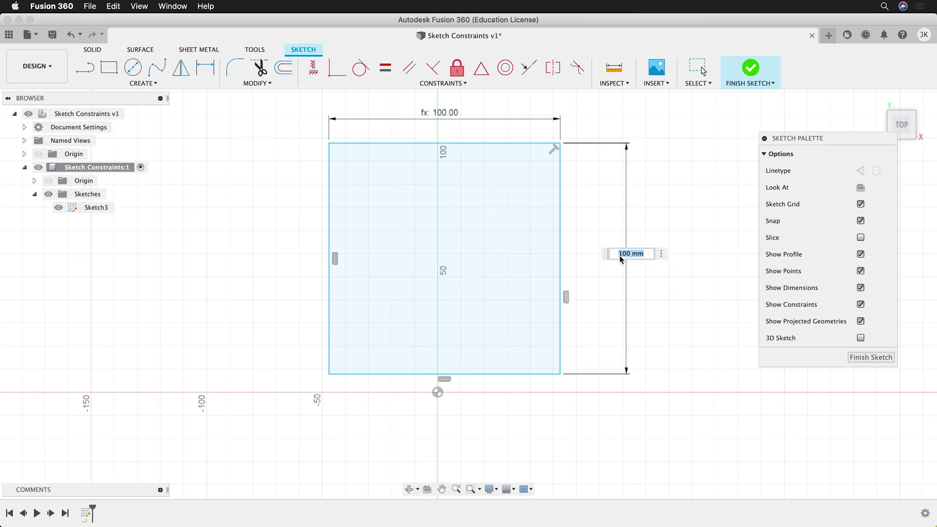
text(85)
key(Return)
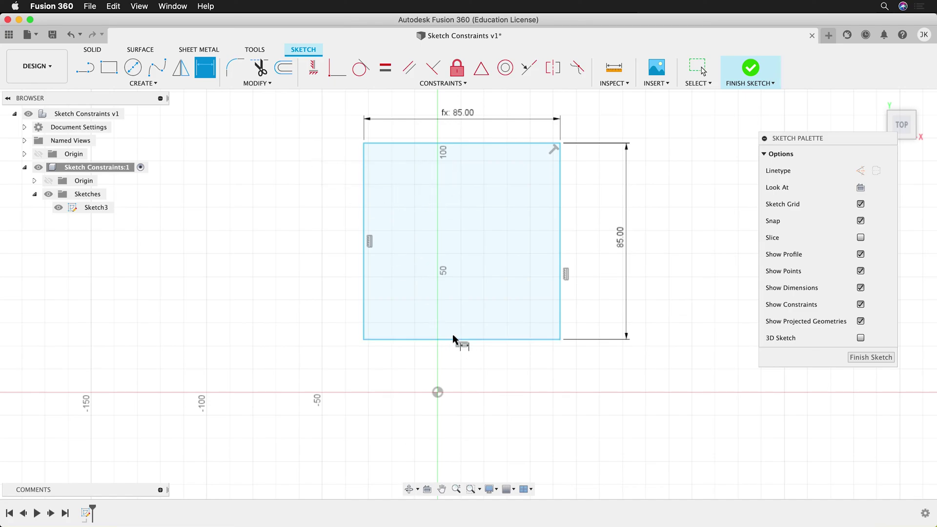
- Make the square's bottom-left corner coincident with the sketch origin
click(333, 76)
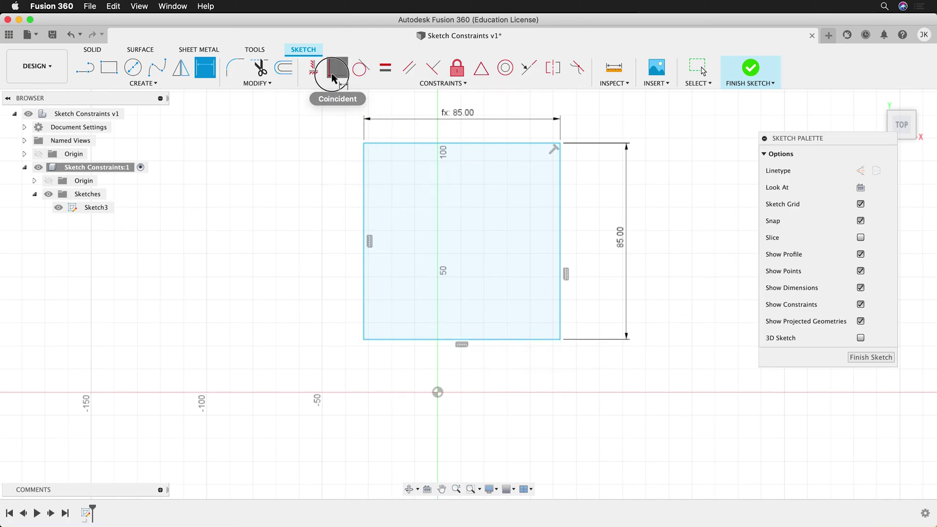
click(363, 339)
click(438, 392)
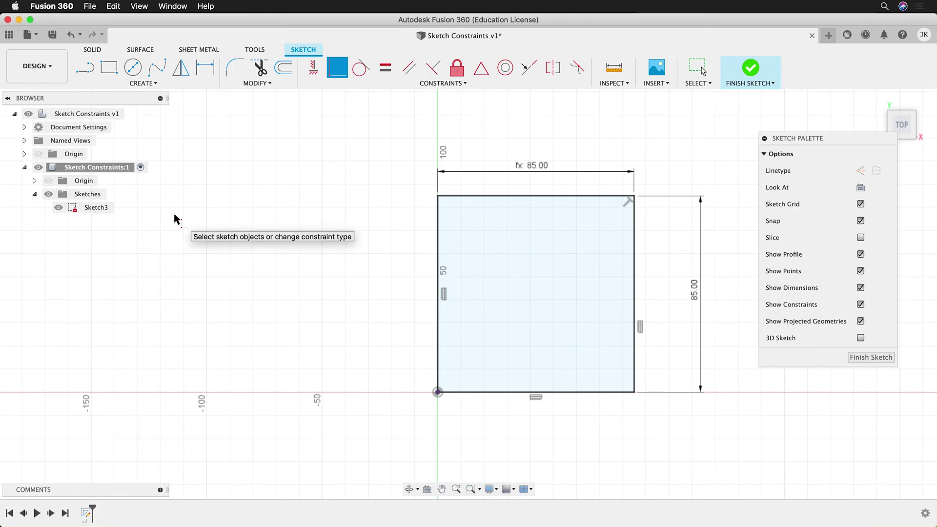
key(Escape)
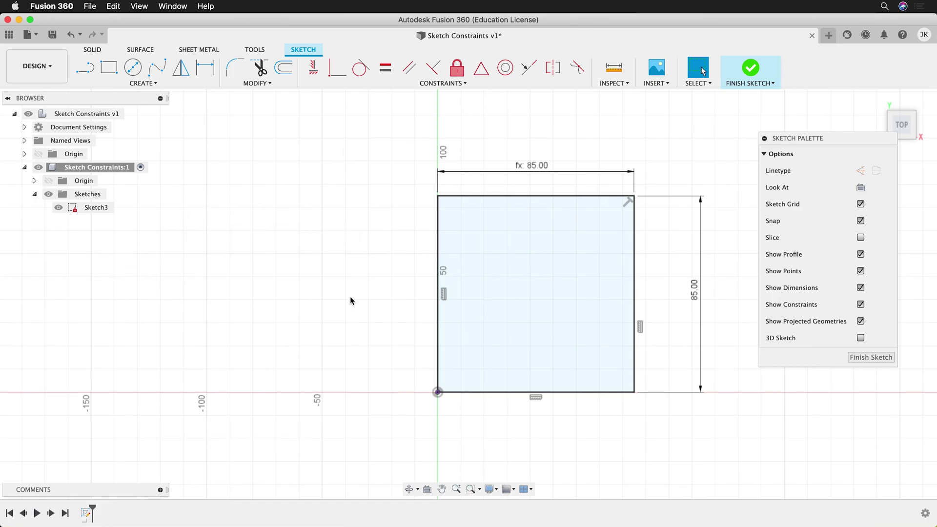
- Draw two separate slanted lines across the square, one steep and one shallow
key(l)
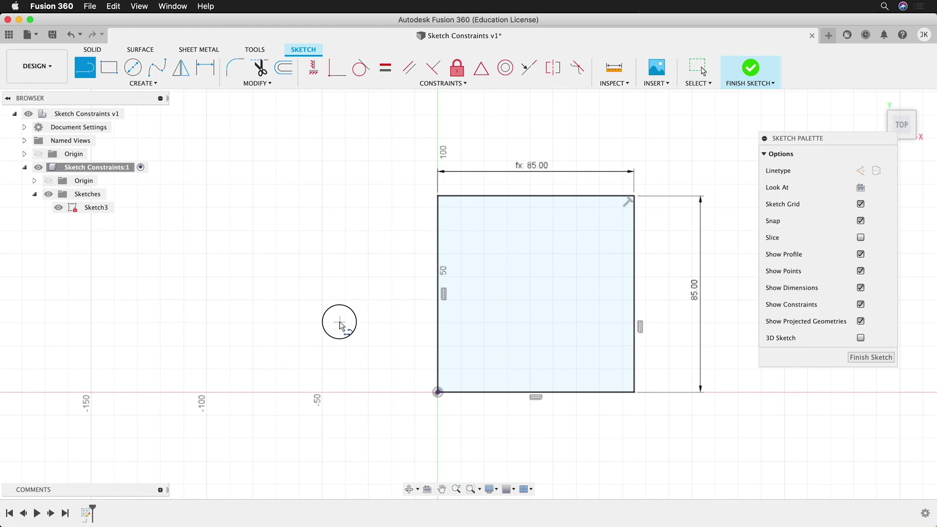
click(340, 322)
click(606, 153)
key(Escape)
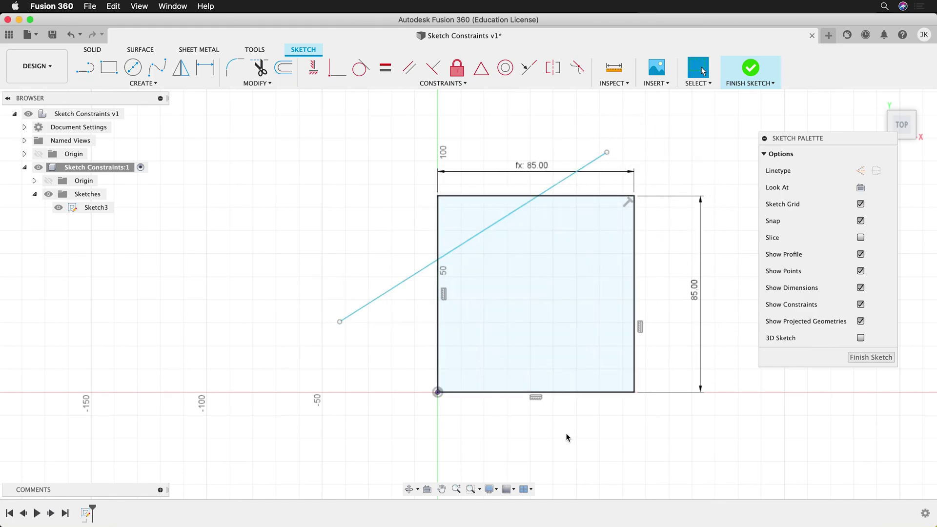
click(566, 447)
click(671, 246)
key(Escape)
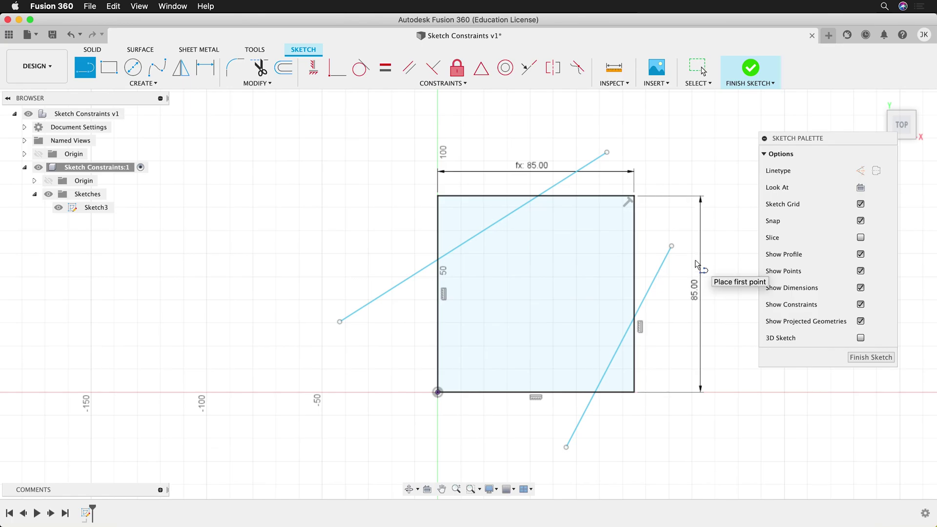
- Place the steep line on the shallow line's midpoint with a MidPoint constraint
click(477, 71)
click(507, 220)
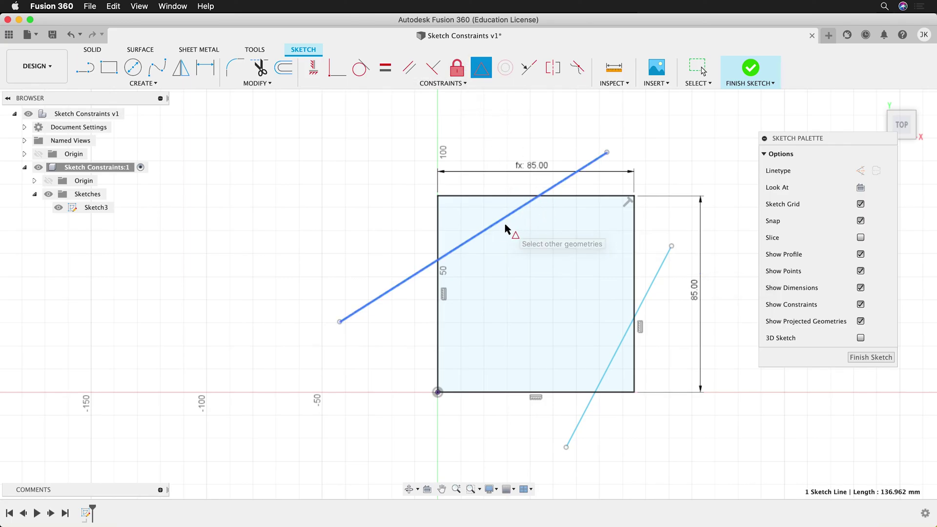
click(610, 354)
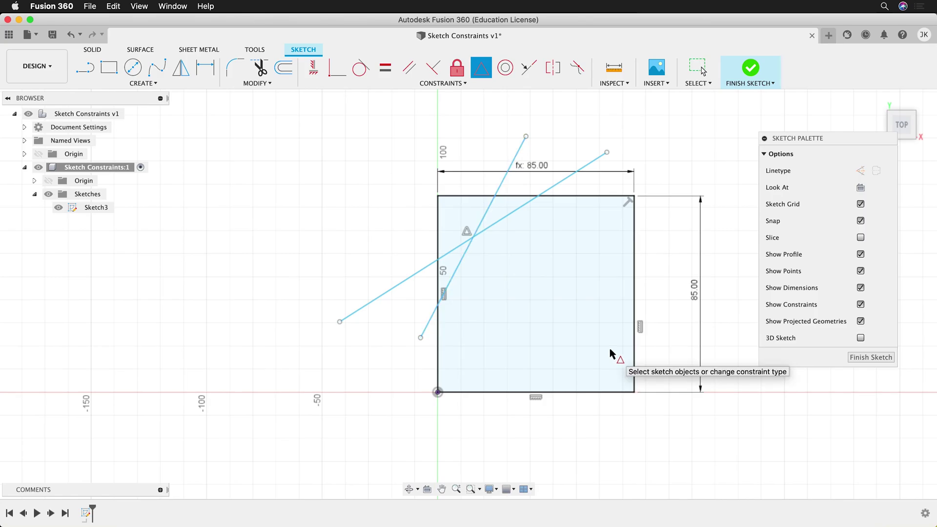
- Attach the steep line's ends to the top and bottom edges, the shallow line's to right and left
click(328, 76)
click(526, 136)
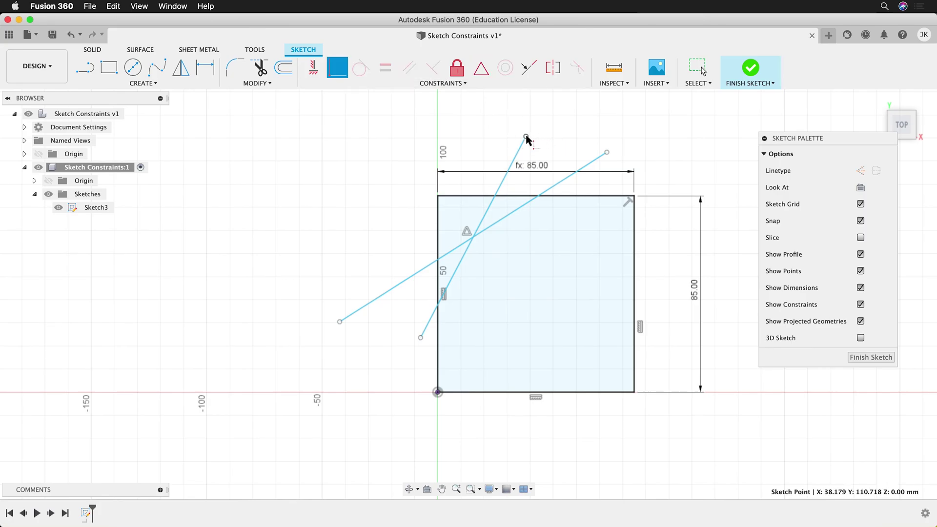
click(520, 200)
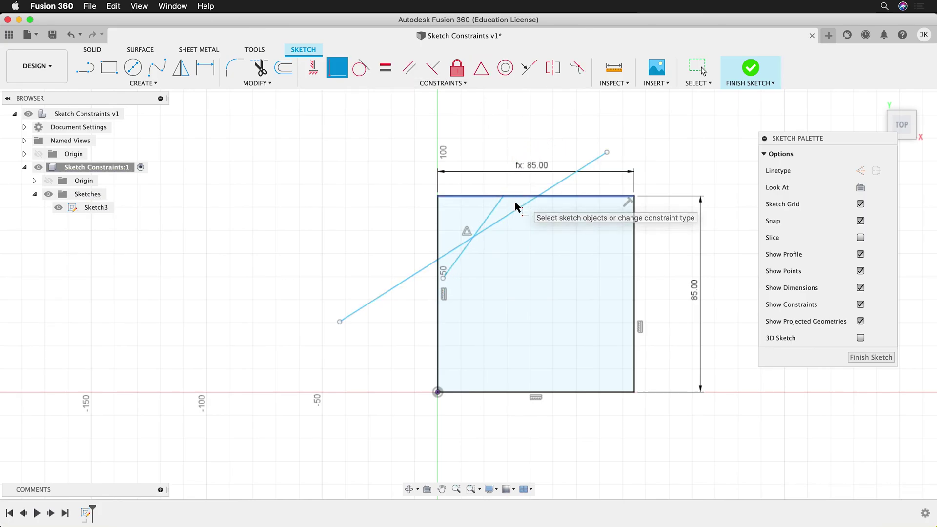
click(444, 278)
click(570, 393)
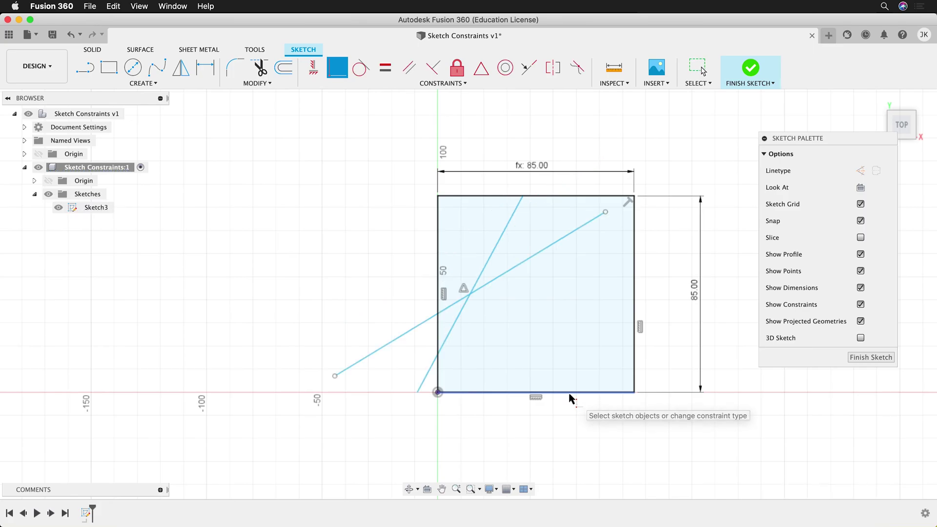
click(606, 213)
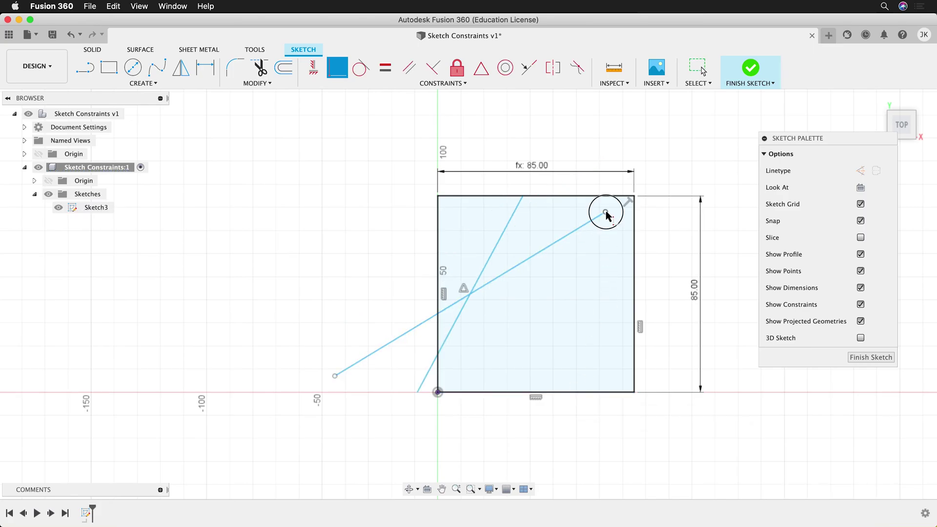
click(634, 261)
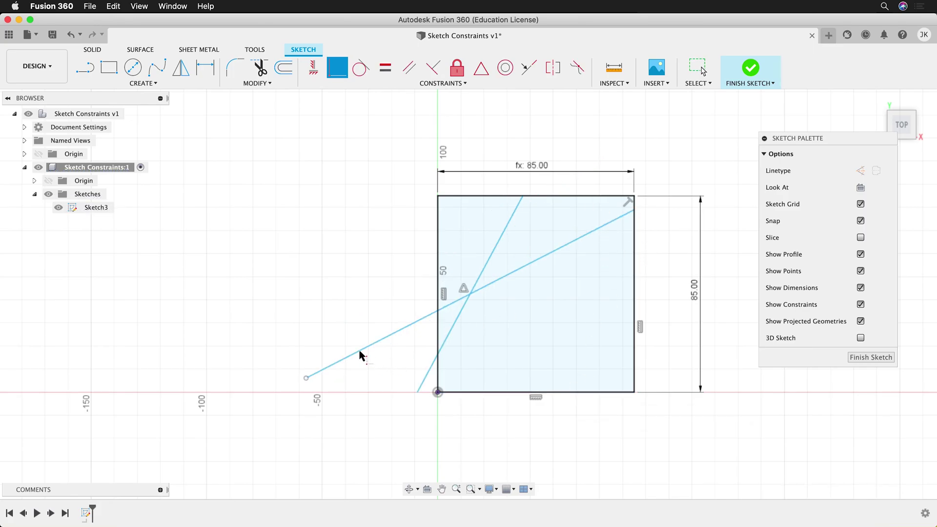
click(306, 378)
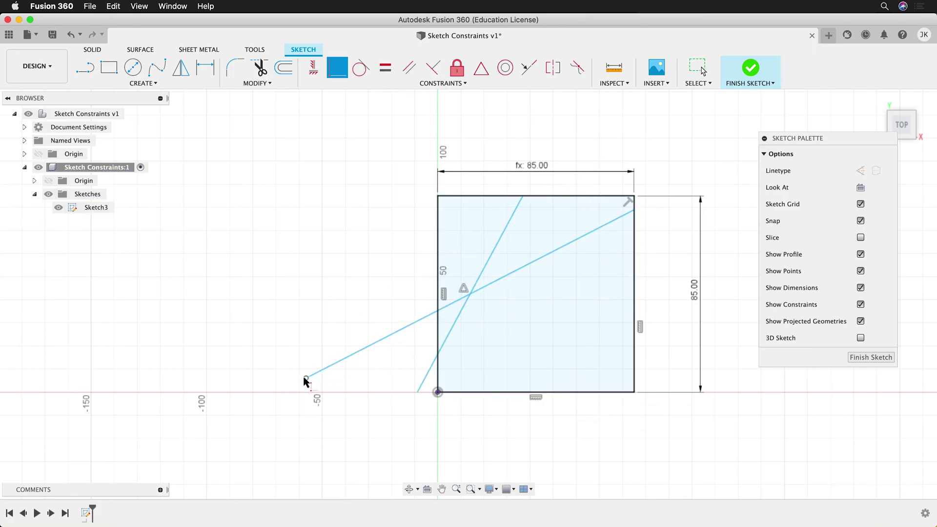
click(437, 282)
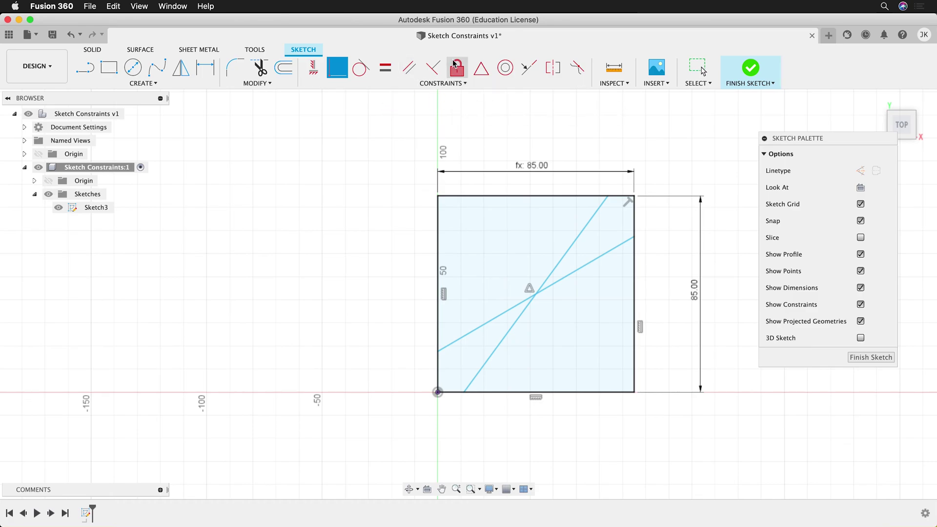
- Make the steep line perpendicular to the top edge and the shallow line perpendicular to the right edge
click(432, 68)
click(594, 213)
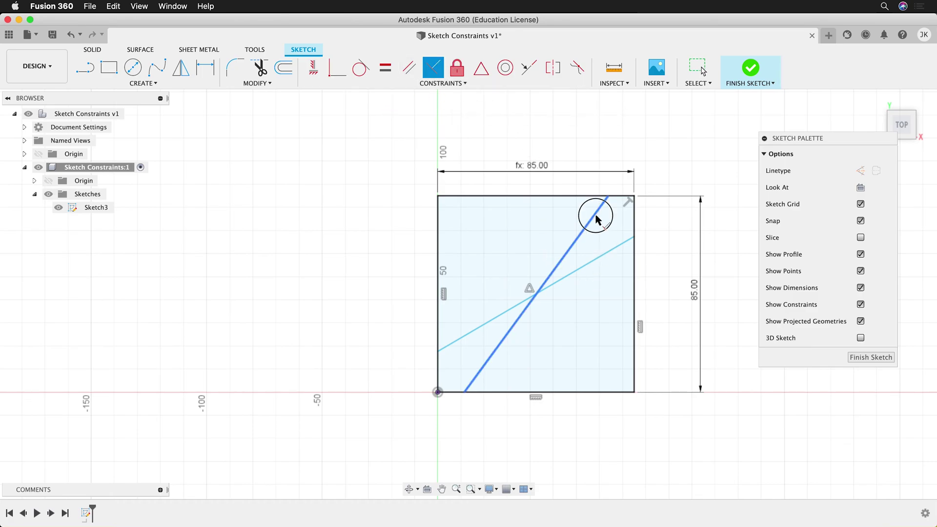
click(561, 200)
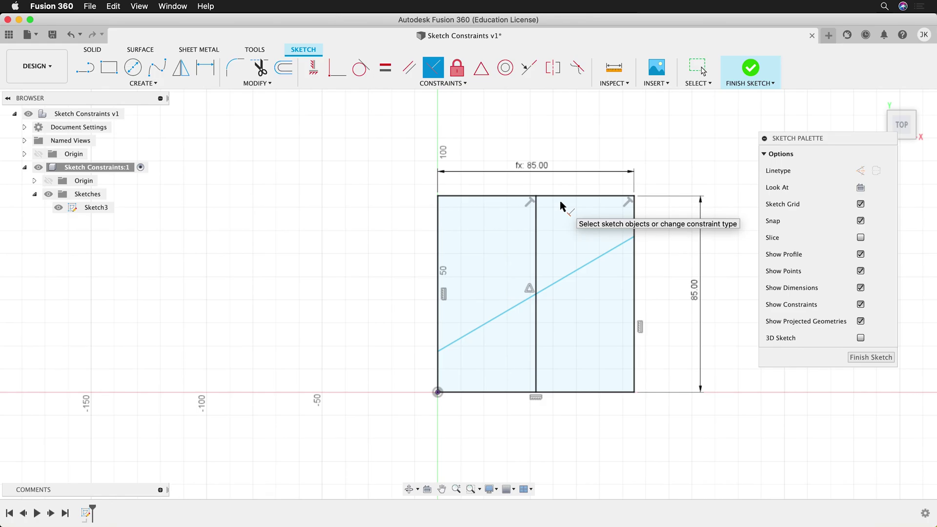
click(608, 250)
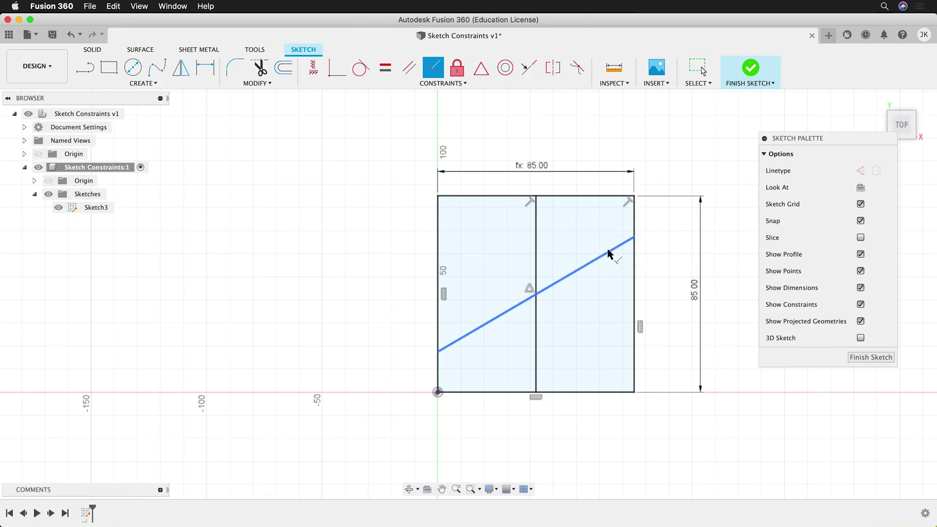
click(634, 273)
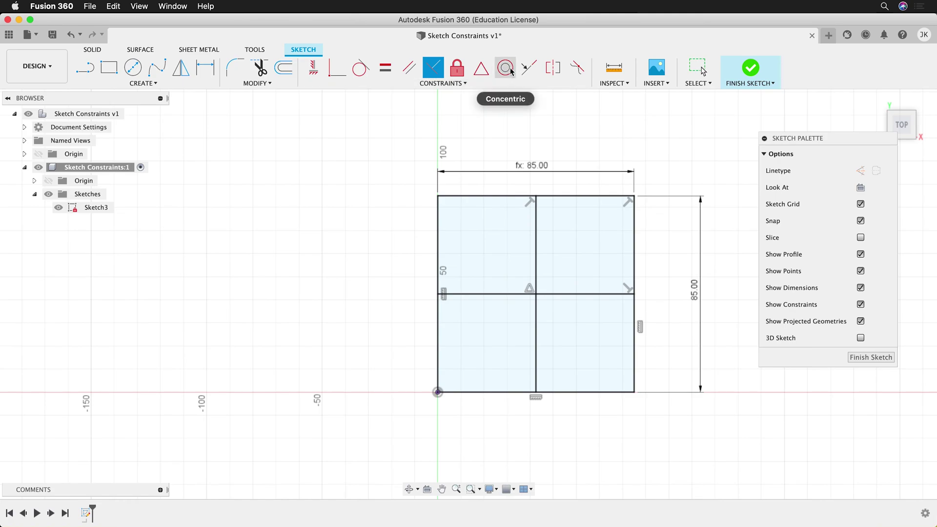
- Draw a centre-diameter circle left of the square and level its centre with the top-left corner
click(133, 68)
click(297, 219)
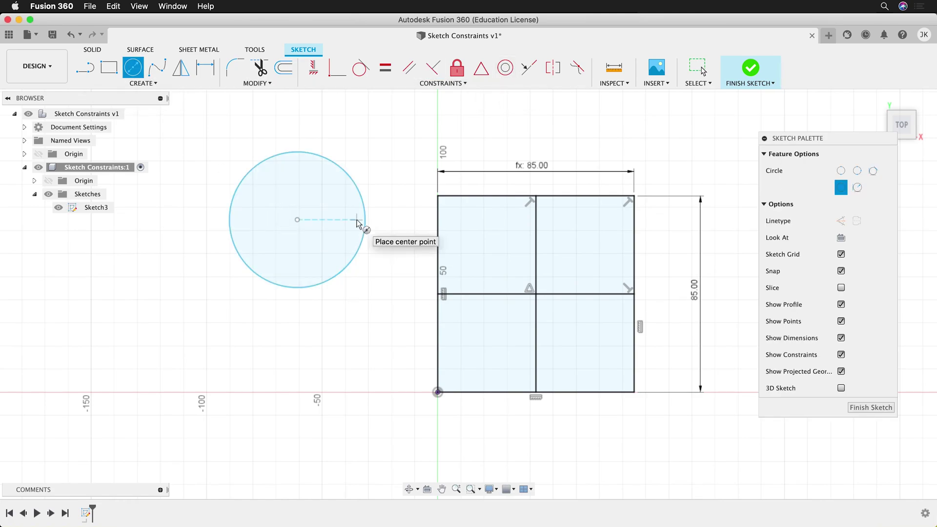
click(356, 218)
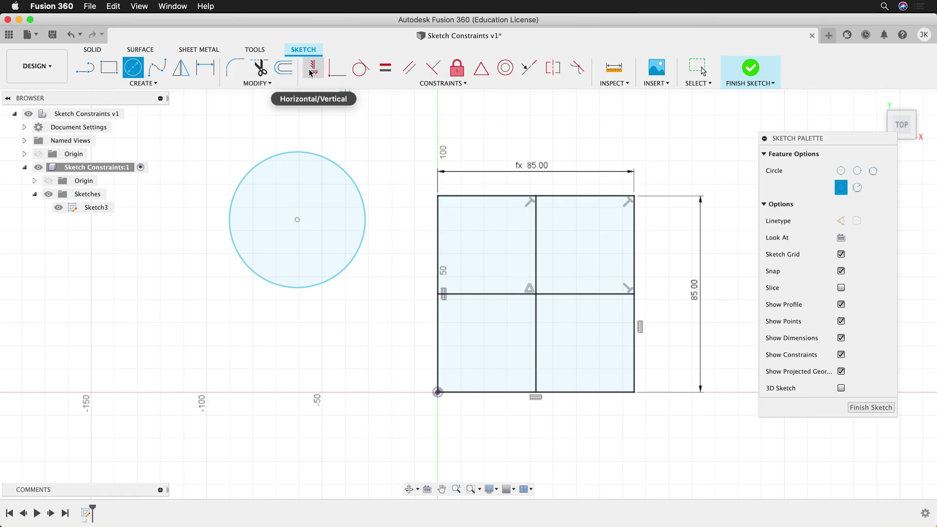
click(313, 67)
click(297, 220)
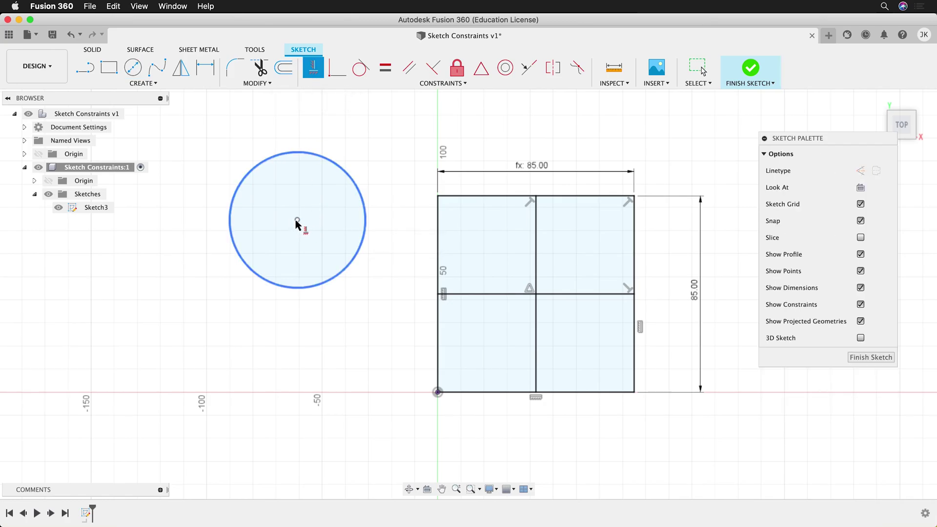
click(439, 197)
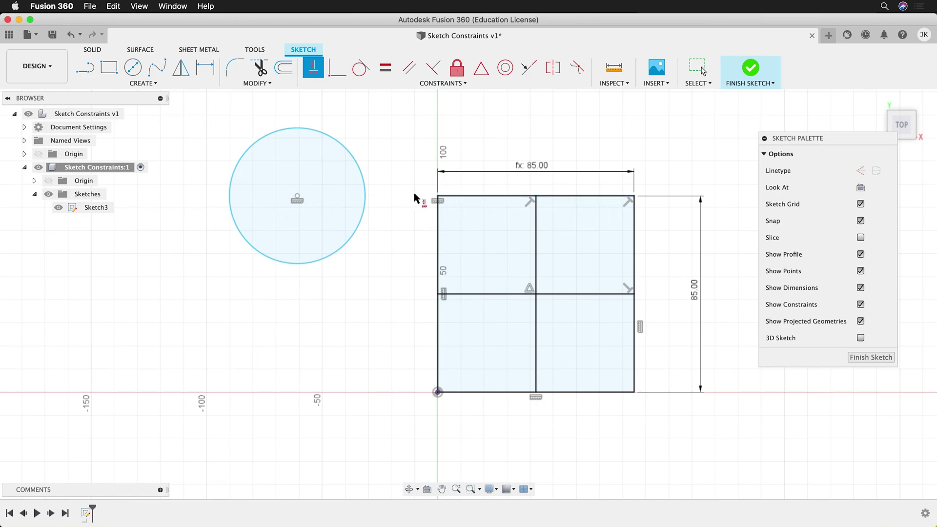
- Dimension the circle centre to the square's top-left corner as d1/2, giving 42.50 mm
key(d)
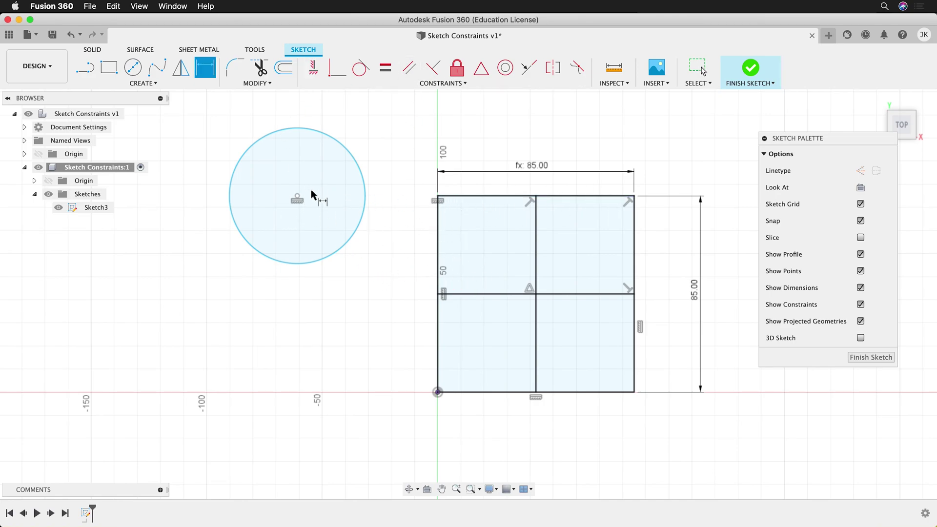
click(298, 197)
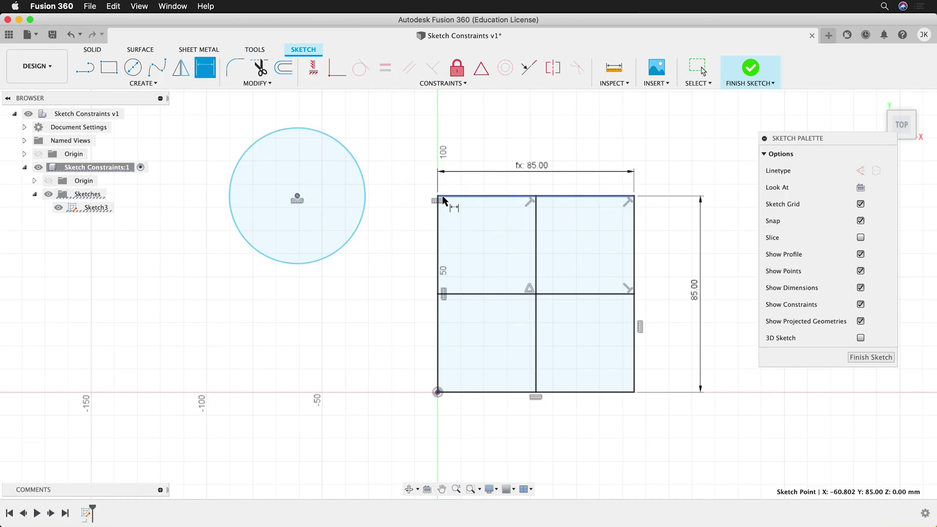
click(438, 196)
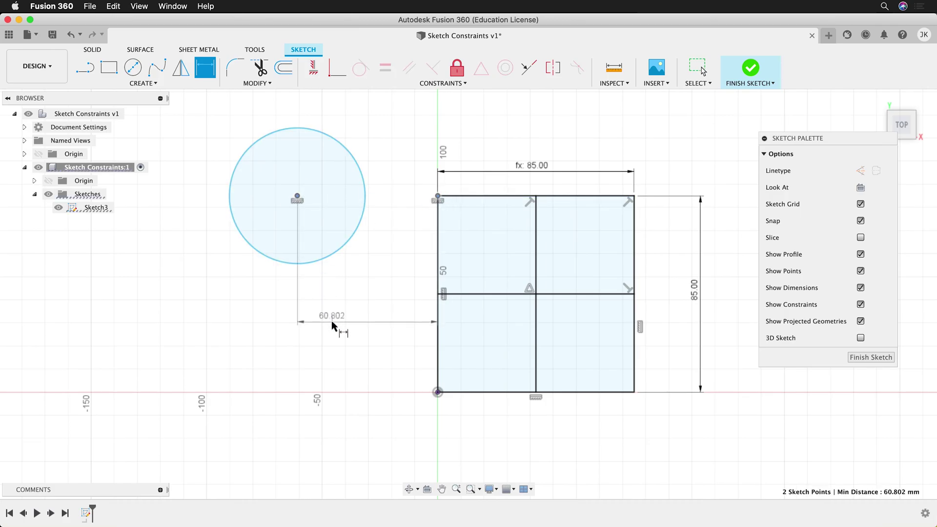
click(362, 323)
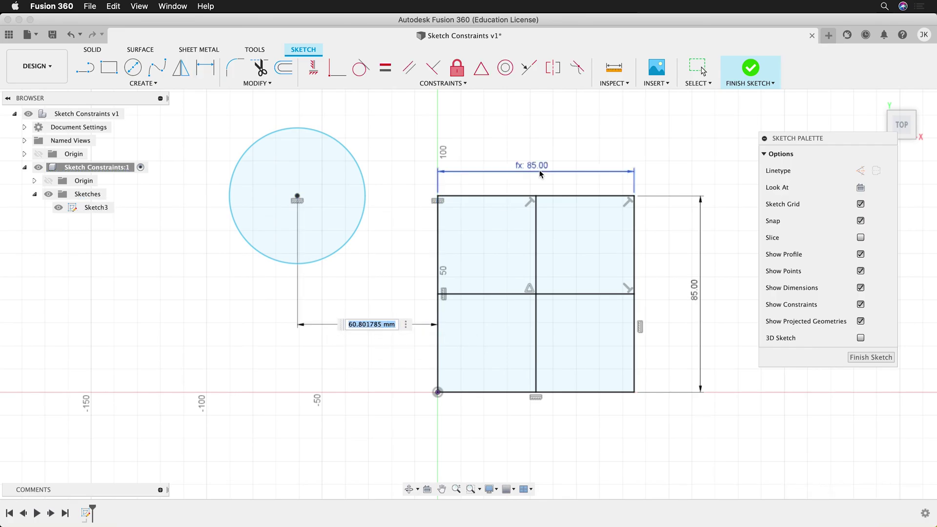
click(694, 295)
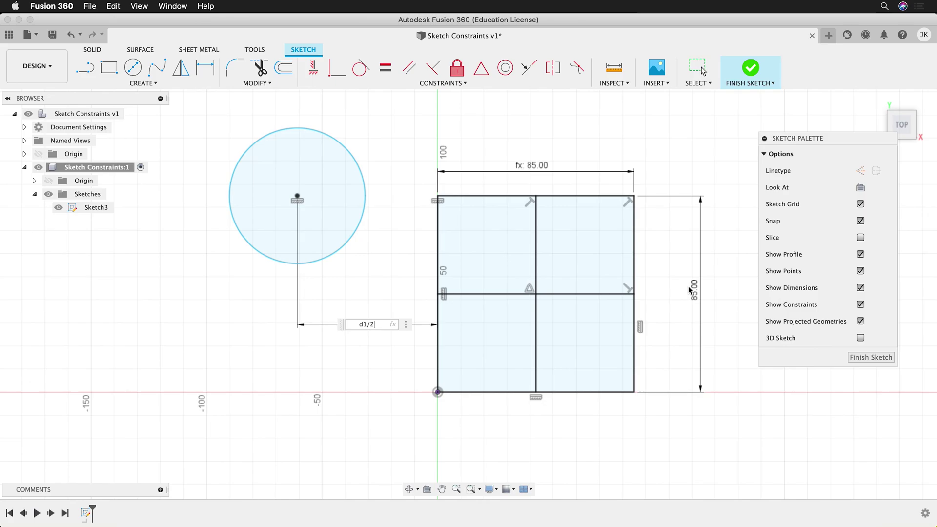
text(/2)
key(Return)
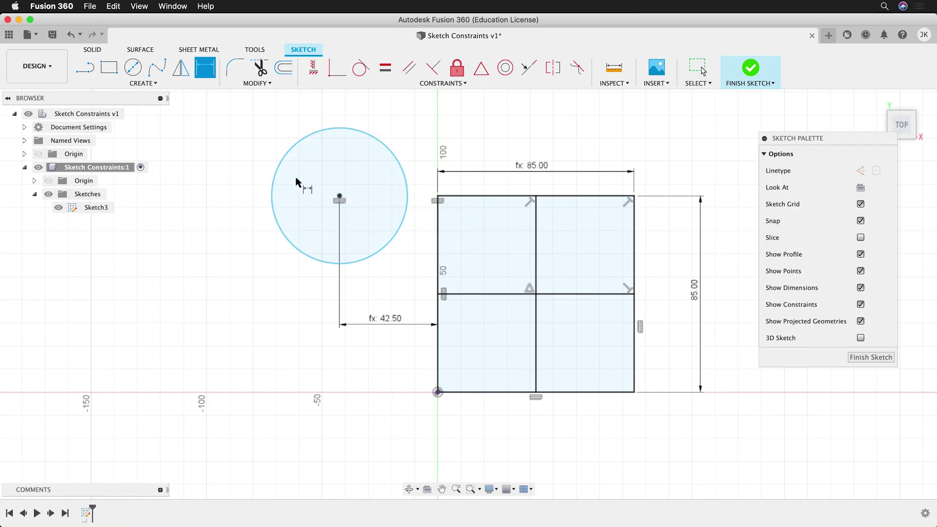
- Add a diameter dimension to the circle and set it to Ø60 mm
click(284, 159)
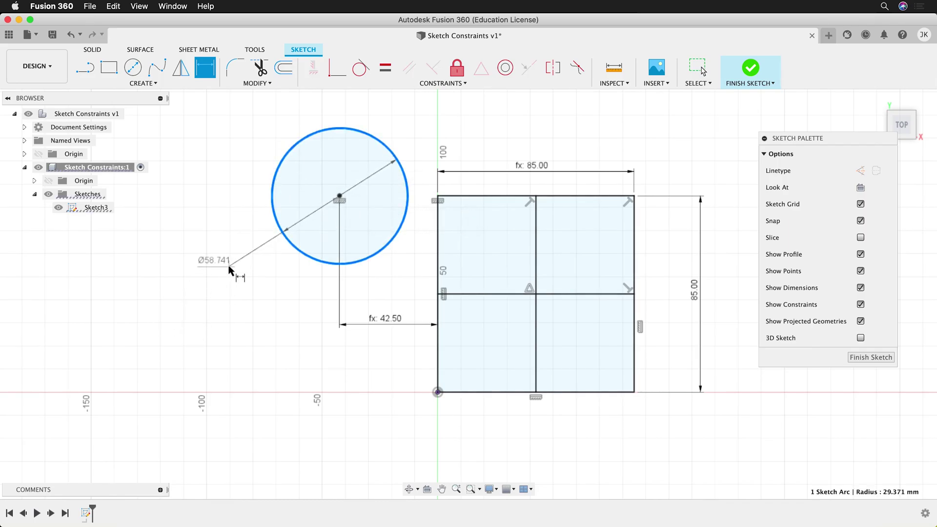
click(245, 266)
text(60)
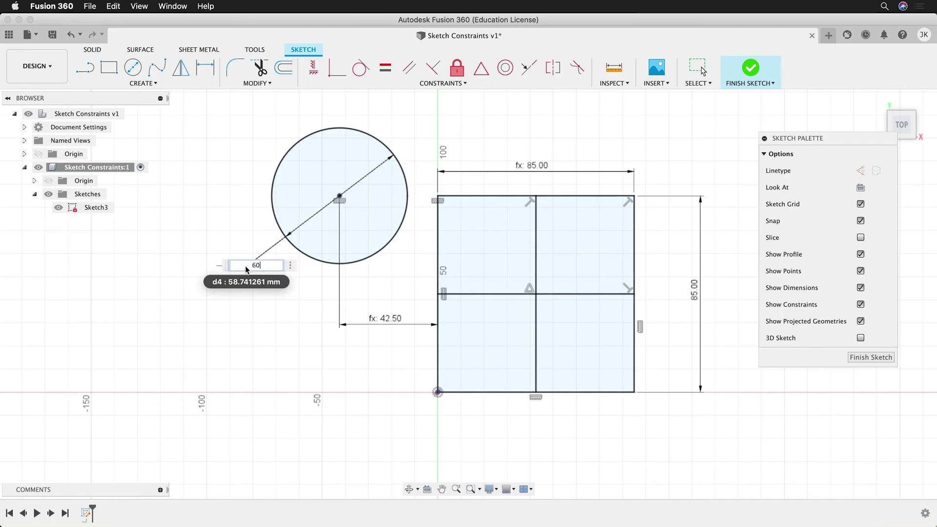
key(Return)
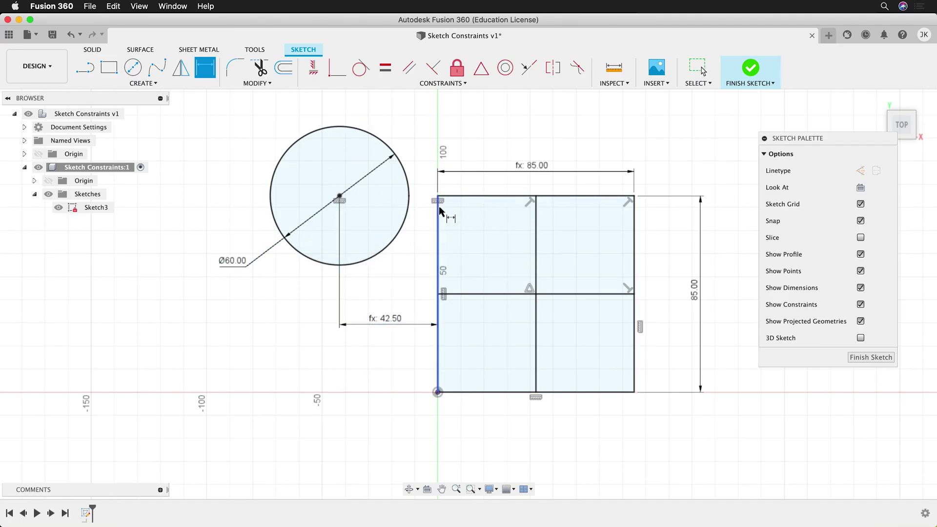
scroll(440, 211, down, 2)
scroll(485, 282, right, 5)
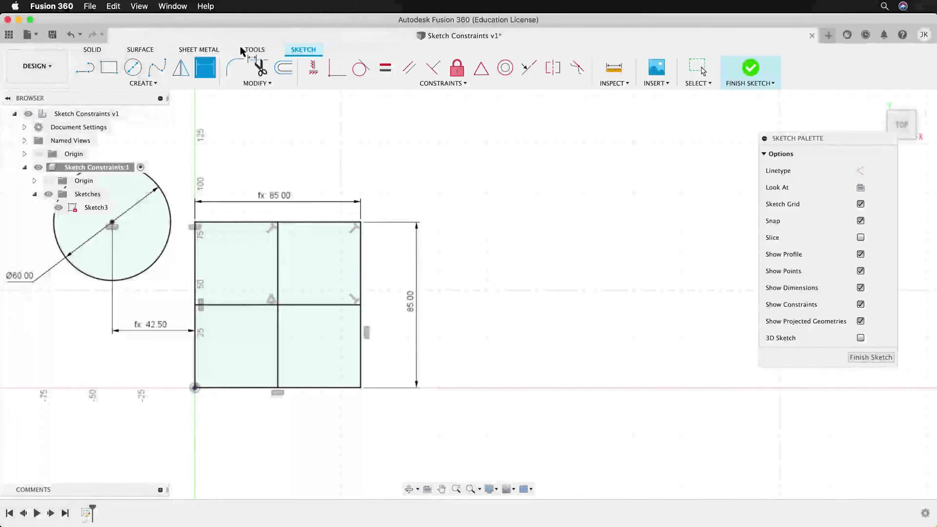
- With the Line tool, draw a closed zigzag outline from the square's bottom-right corner back to the origin
key(l)
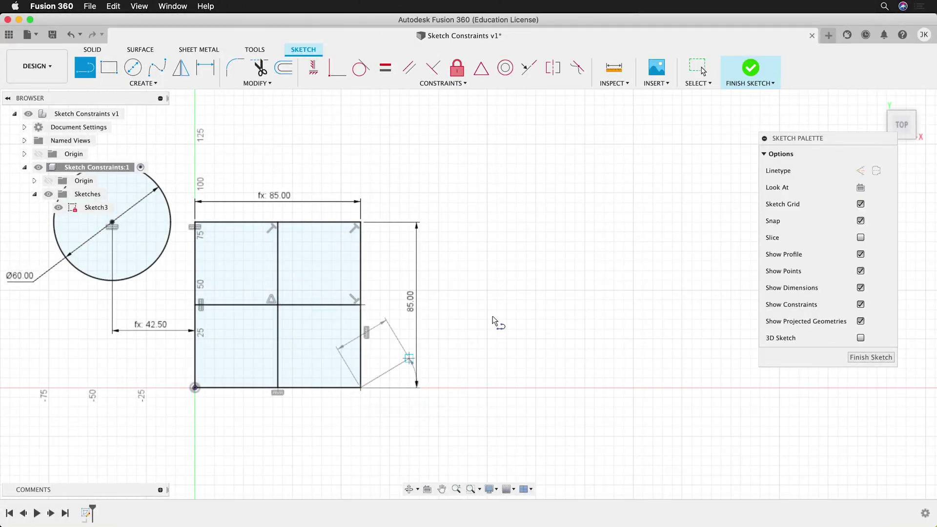
click(584, 213)
click(672, 301)
click(604, 387)
click(526, 310)
click(472, 418)
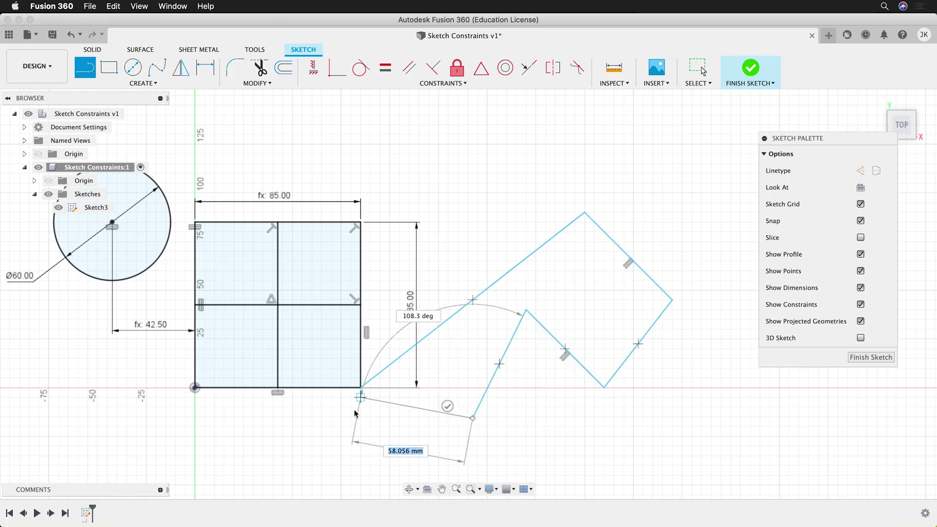
click(322, 436)
click(194, 388)
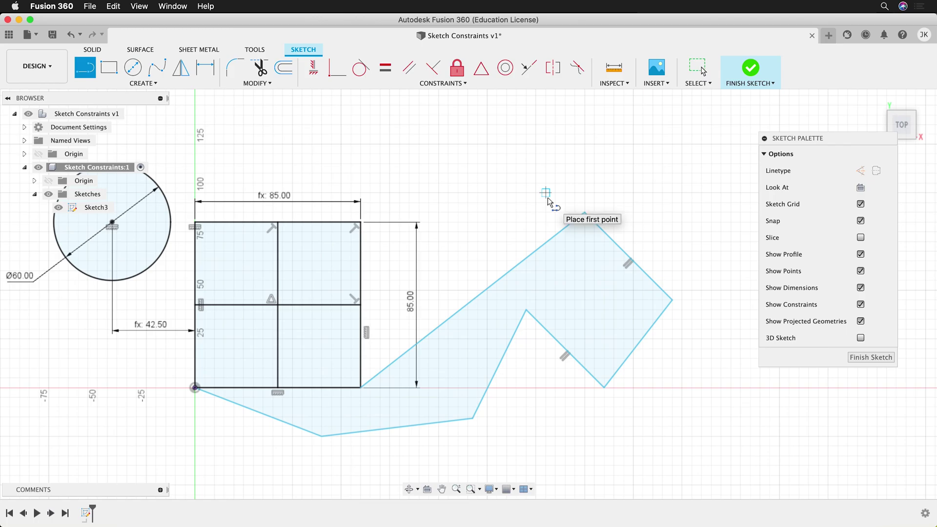
- Constrain the profile's lower-right vertex against the square's bottom-right corner
click(528, 68)
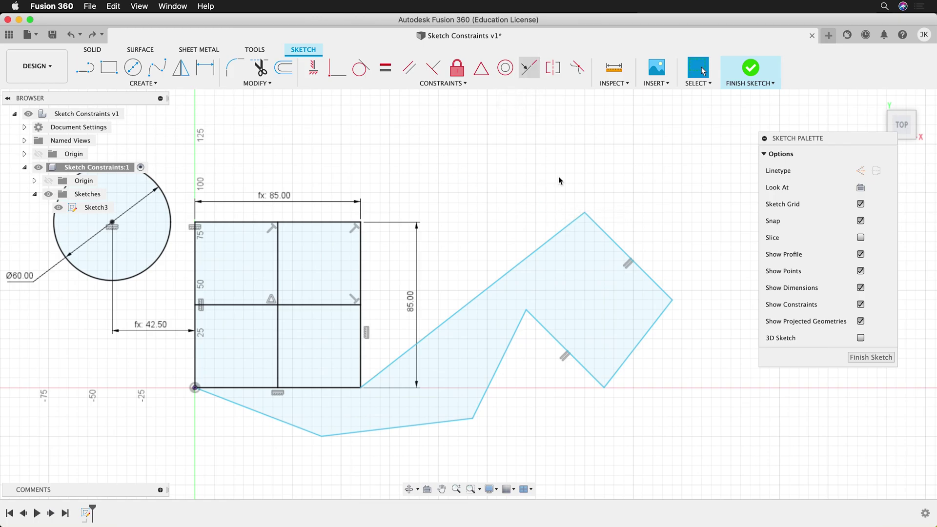
click(604, 388)
click(361, 388)
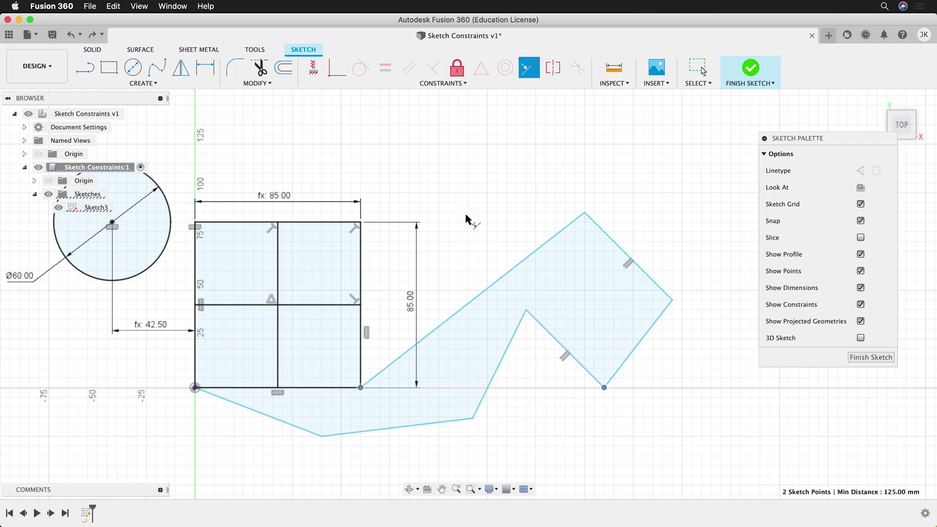
- Dimension the profile's top peak 115 mm horizontally from the square's top-right corner
key(d)
click(361, 222)
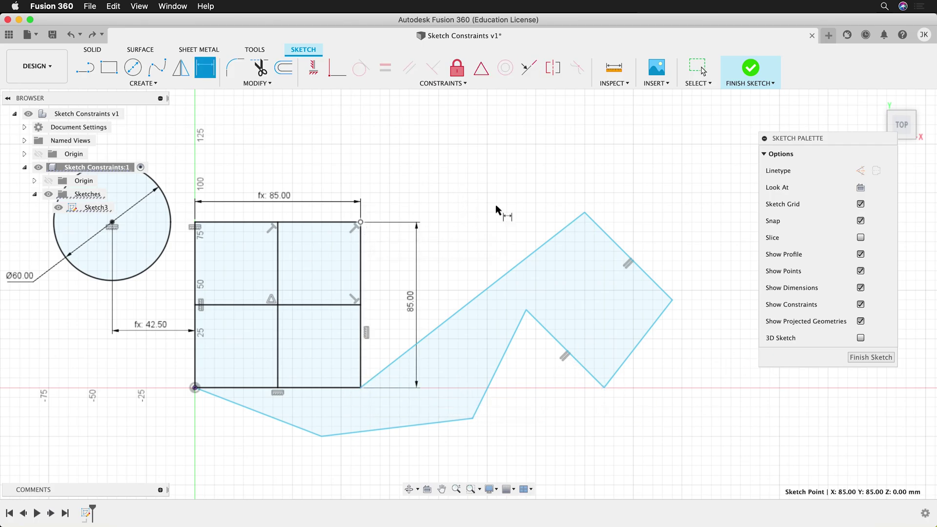
click(585, 213)
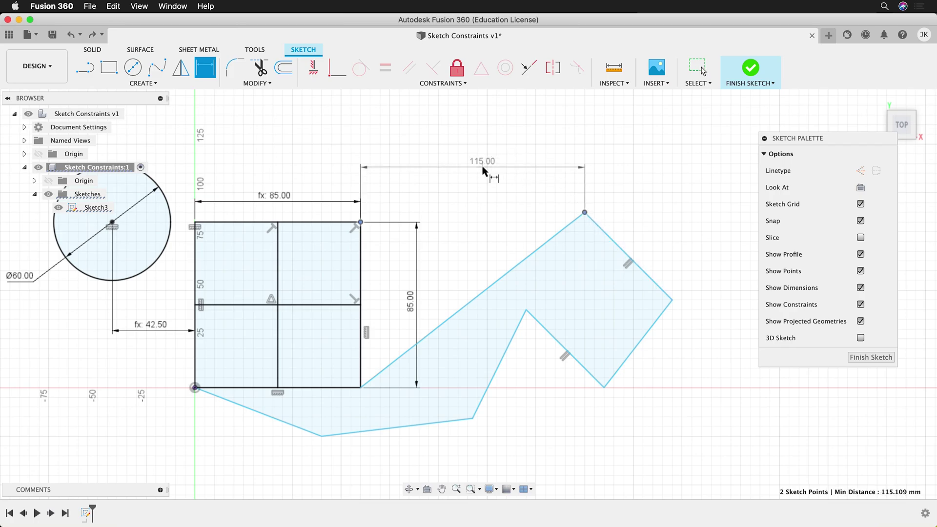
click(483, 169)
key(Return)
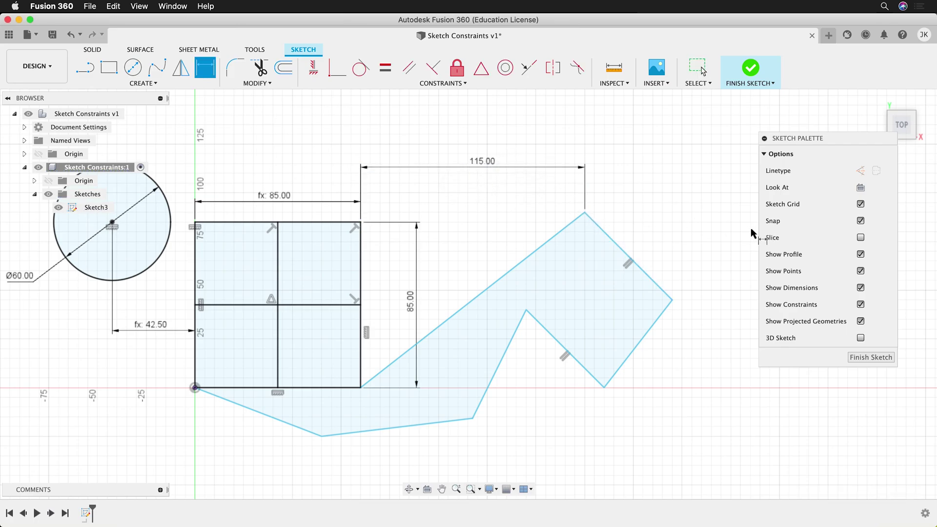
- Drag the profile's upper-right diagonal edge to reshape the outline, then clear the selection
click(698, 71)
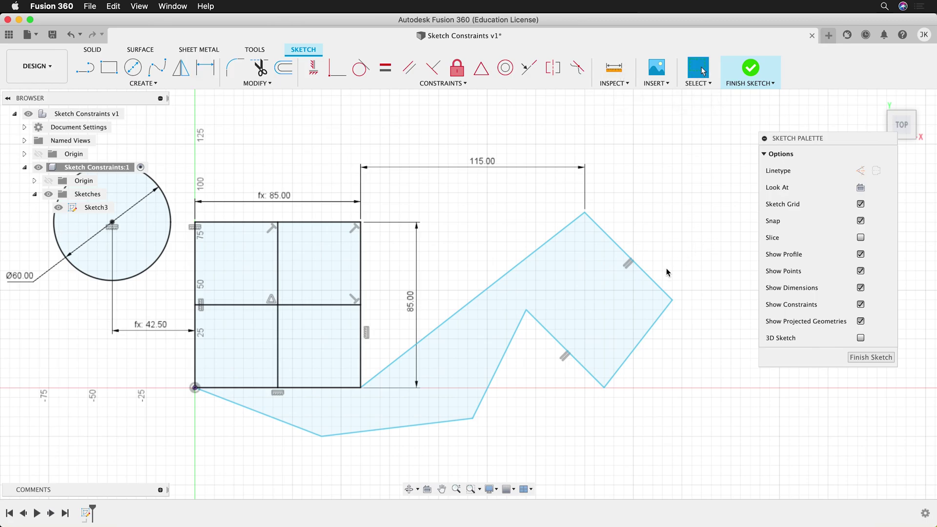
click(652, 281)
drag(634, 303, 617, 253)
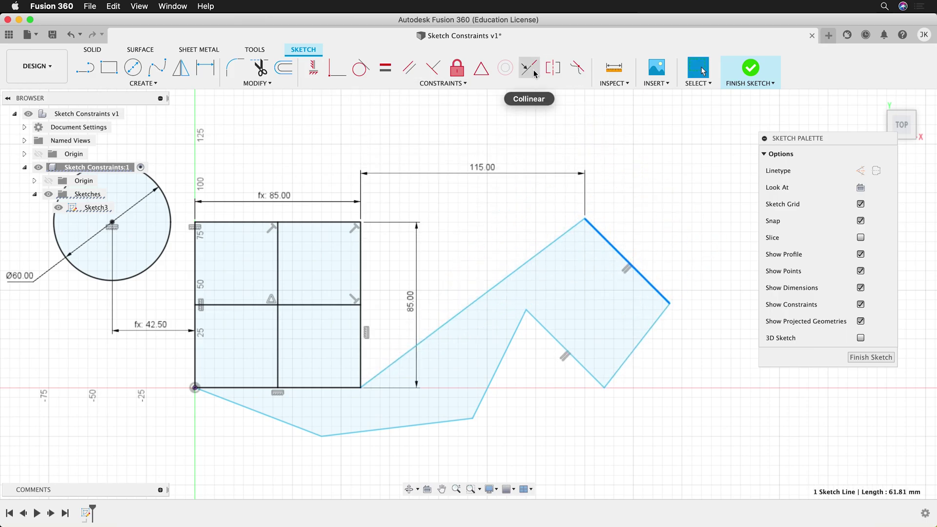
key(Escape)
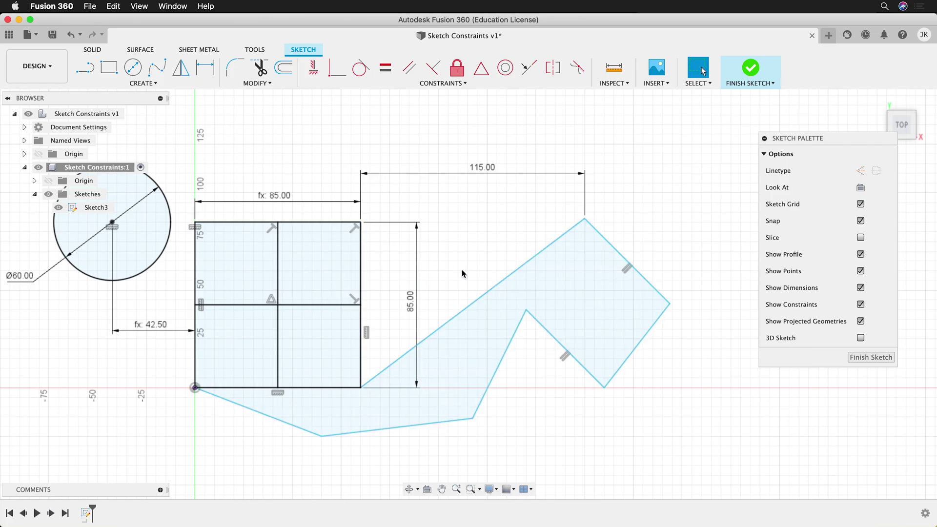
key(d)
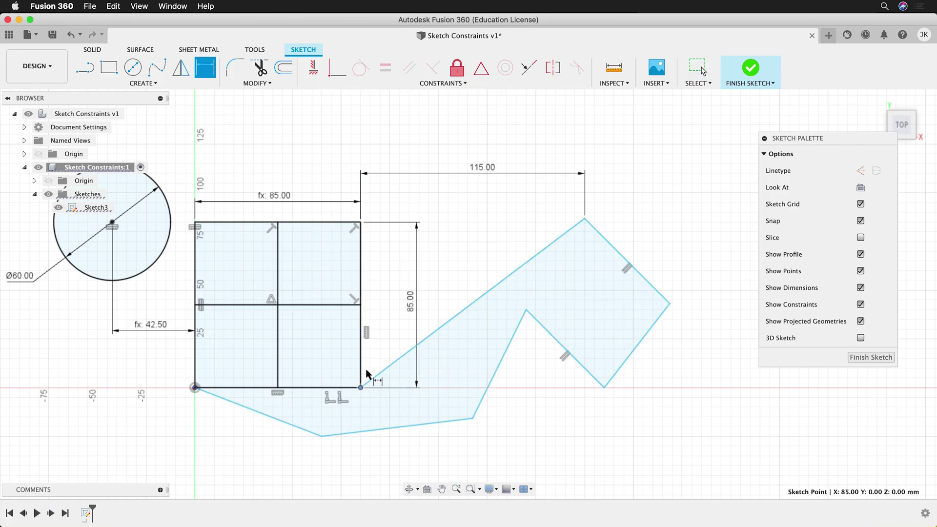
- Set a 50° angle between the long slanted line and the square's right edge
click(397, 361)
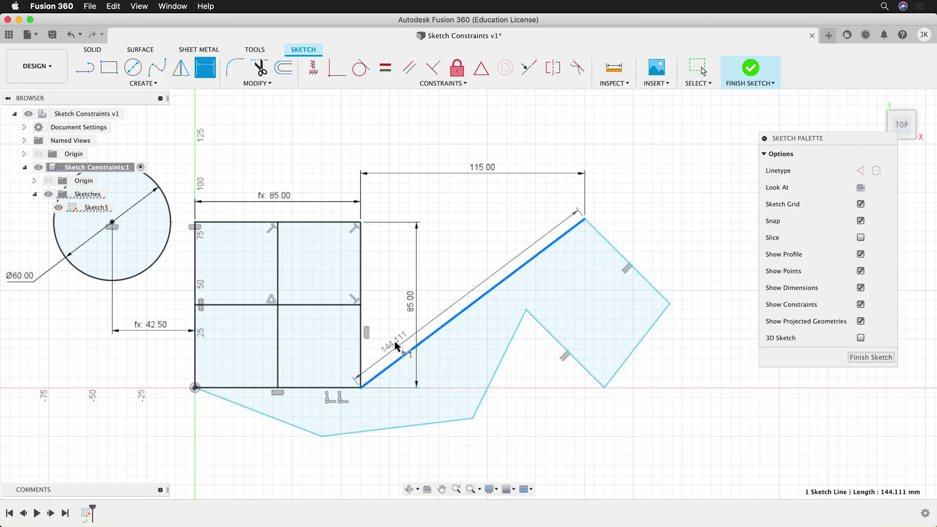
click(361, 328)
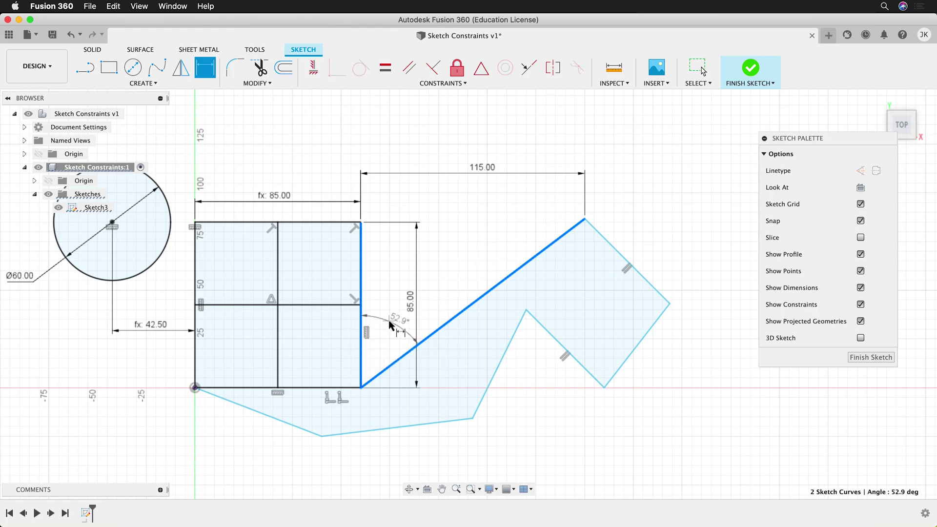
click(396, 324)
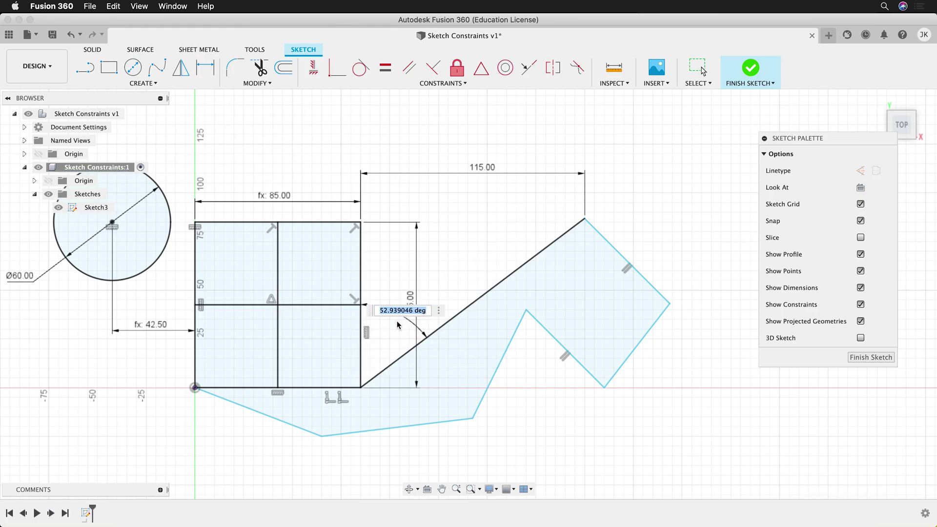
text(50)
key(Return)
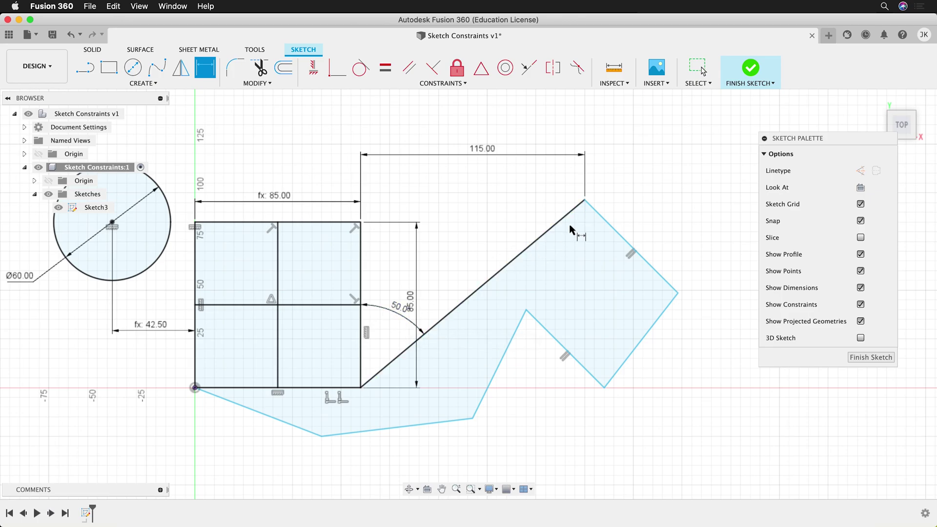
- Make the upper-right edge perpendicular to the long slanted line, and the lower V's segments perpendicular
click(432, 68)
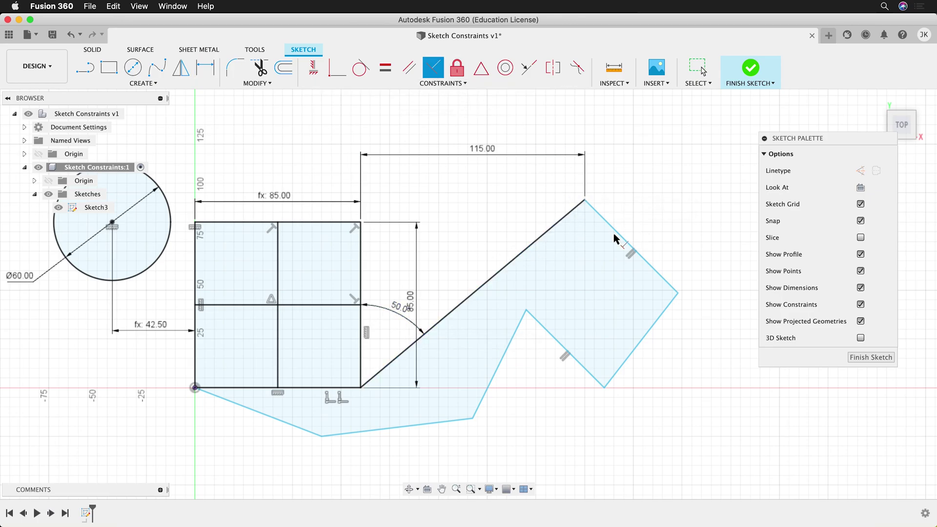
click(612, 229)
click(572, 211)
click(525, 315)
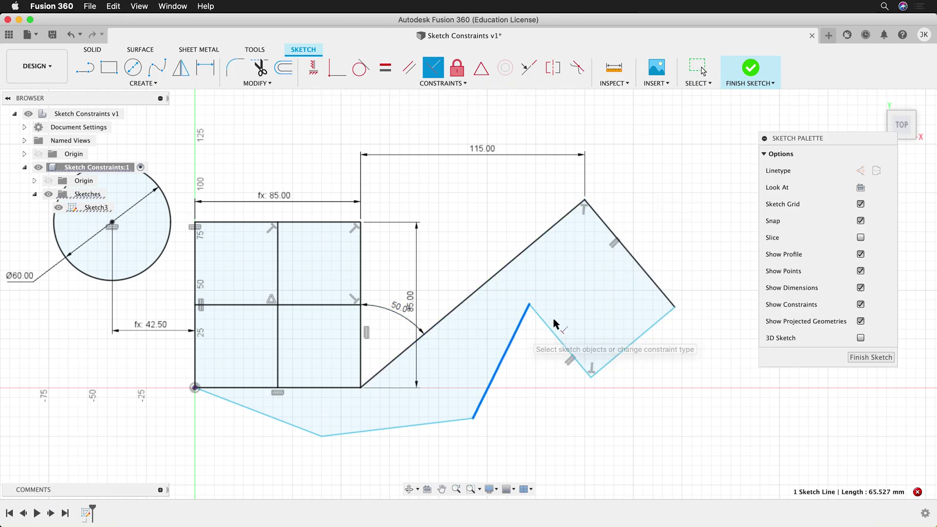
click(551, 332)
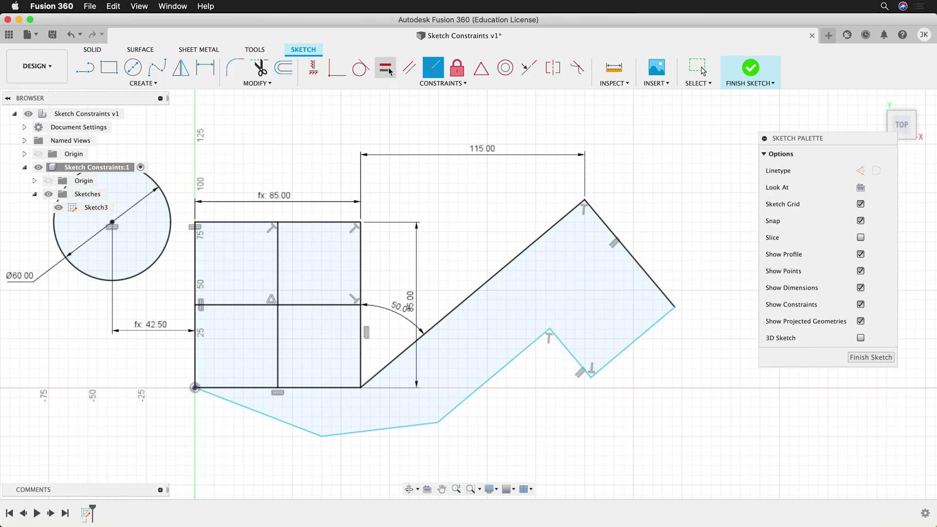
- Make the lower edges parallel to their matching edges, then drag the bottom lines to test freedom
click(409, 68)
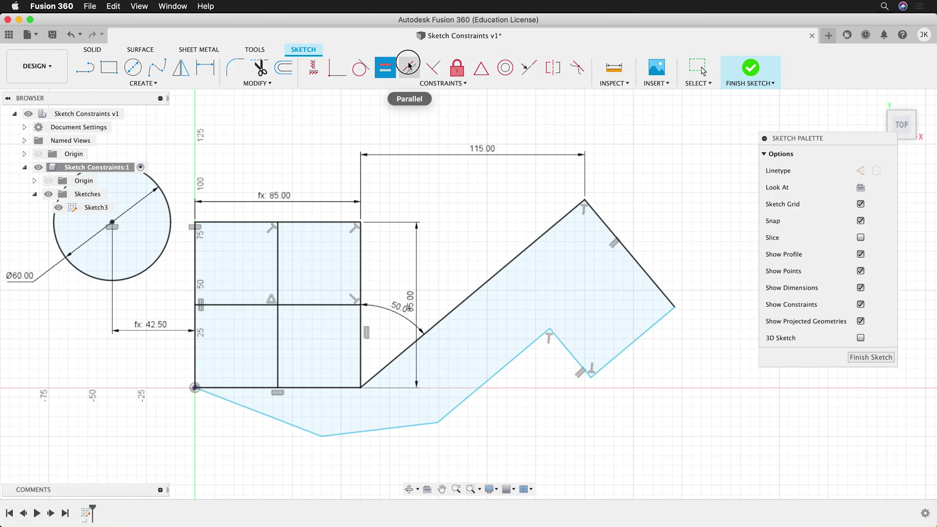
click(343, 388)
click(367, 432)
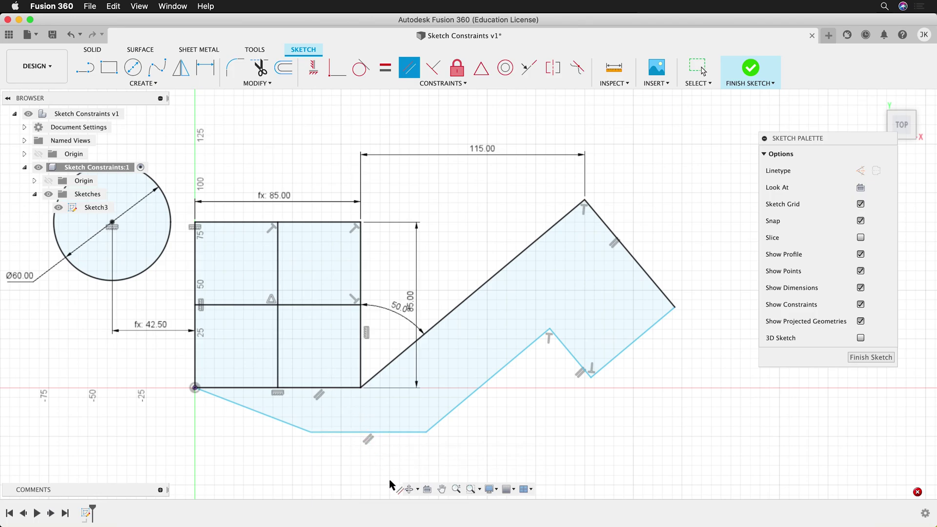
click(290, 421)
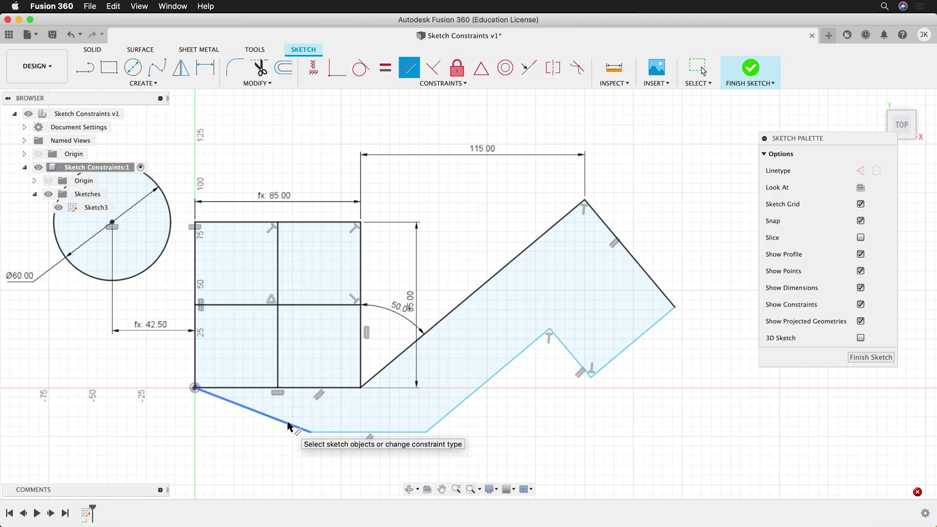
click(568, 354)
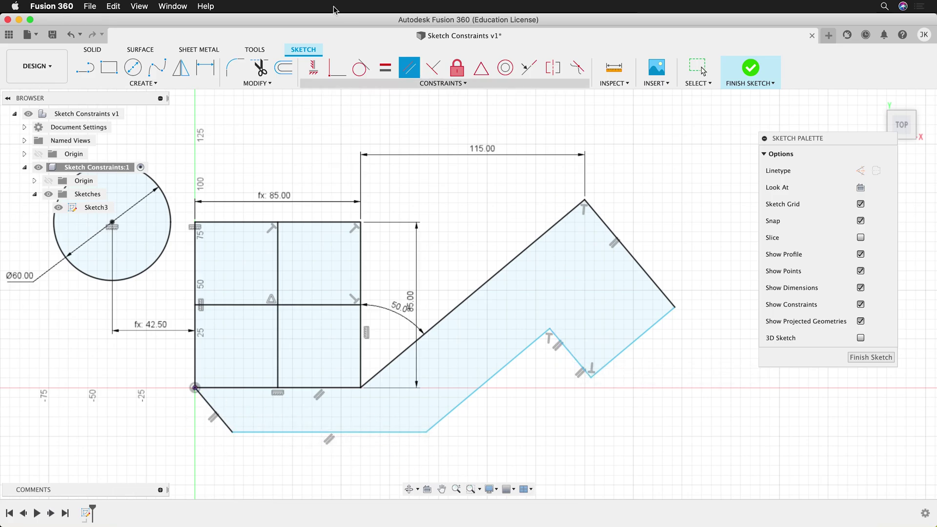
key(Escape)
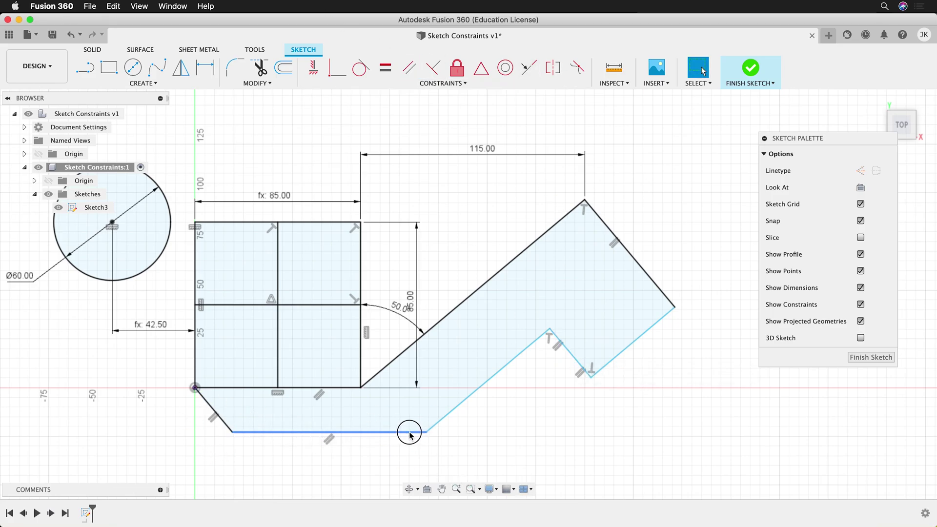
drag(411, 431, 429, 452)
drag(459, 397, 480, 413)
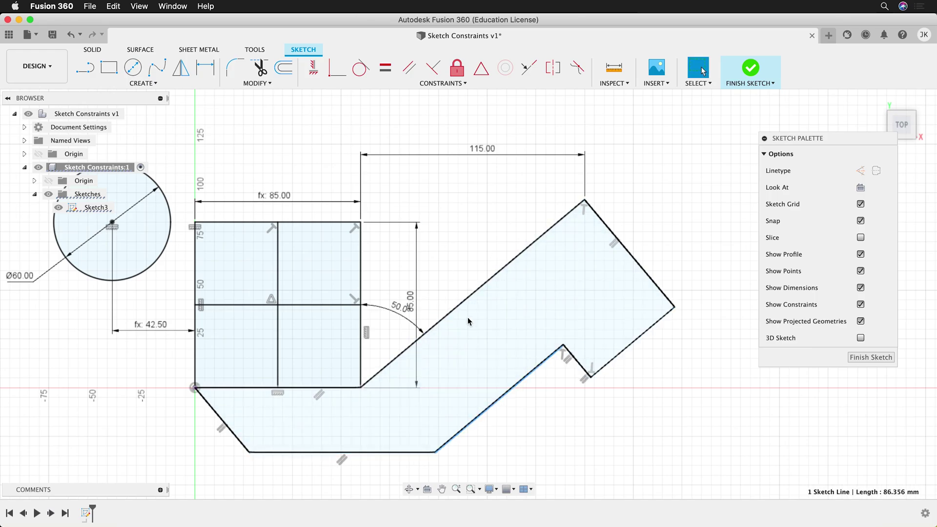
- Set a 75 mm vertical distance between the outline's top corner and inner corner
click(205, 68)
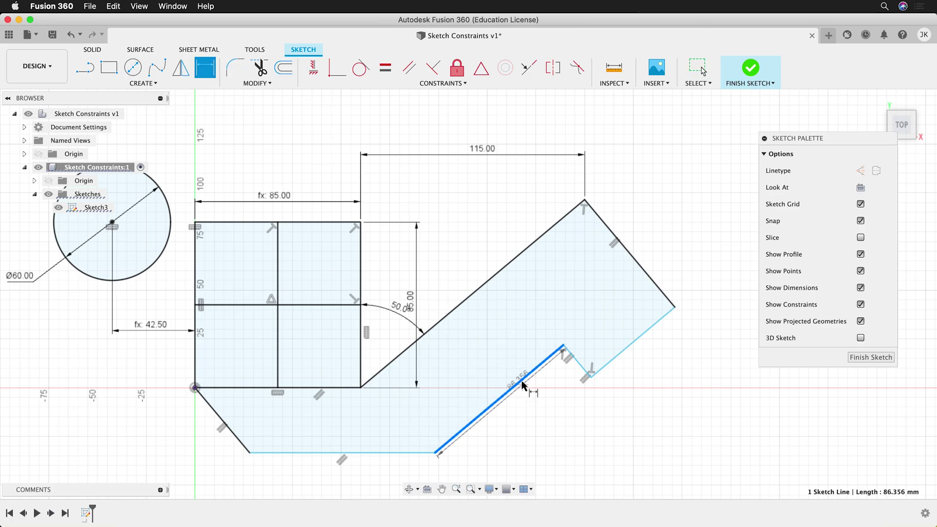
key(Escape)
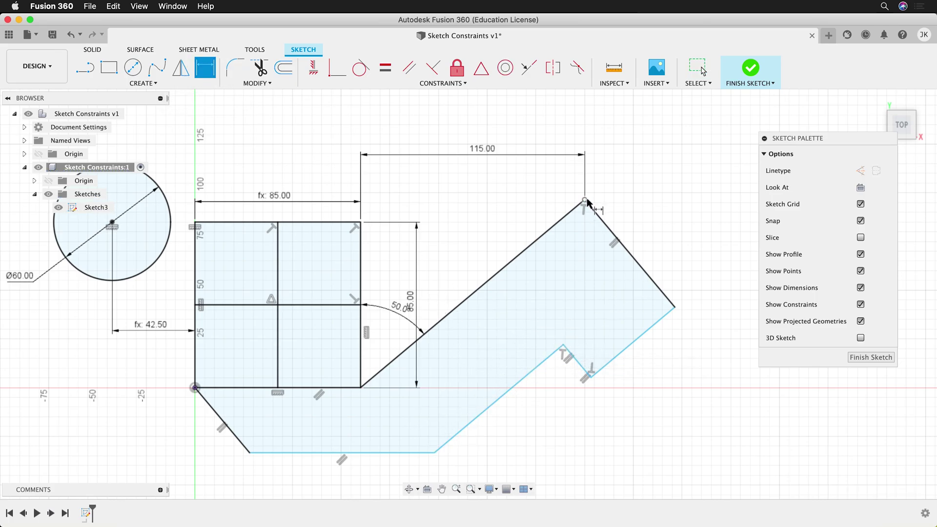
click(585, 200)
click(563, 344)
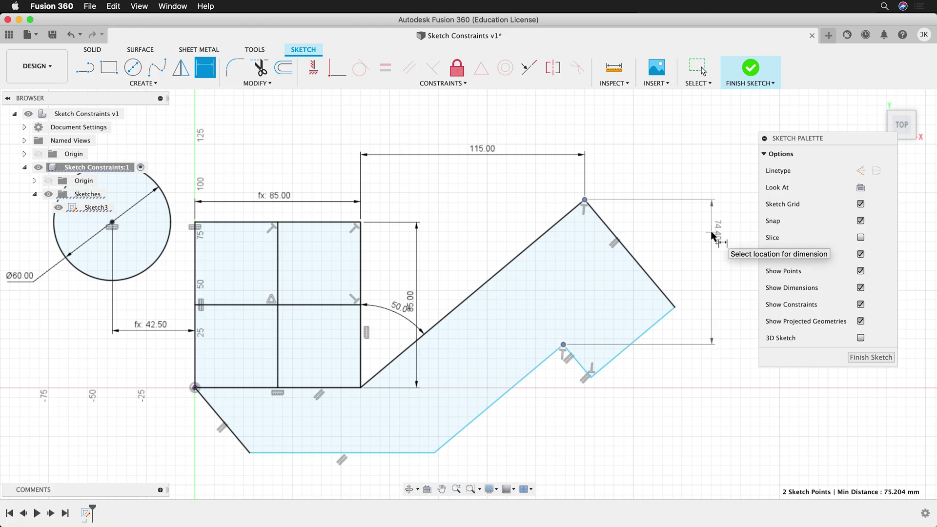
click(711, 232)
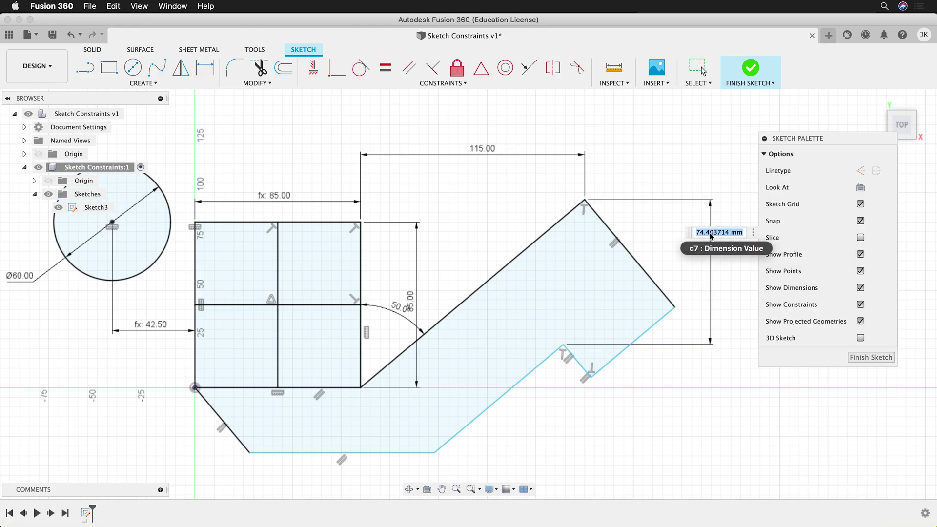
key(Return)
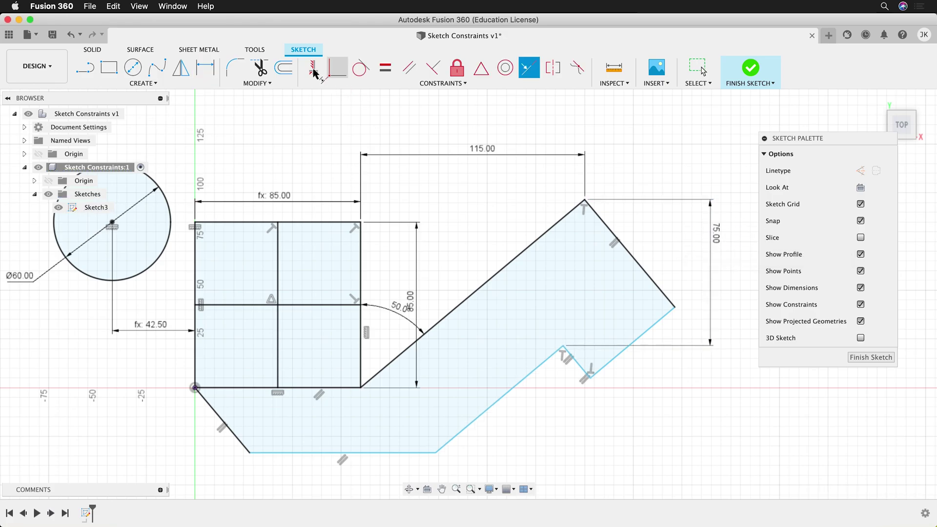
- Align the top vertex vertically with the lower point
click(313, 67)
click(584, 201)
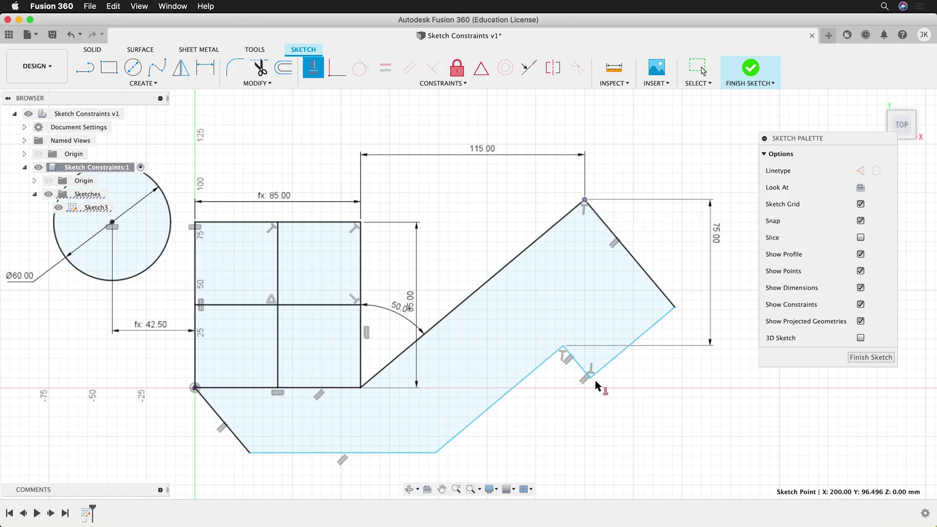
click(590, 379)
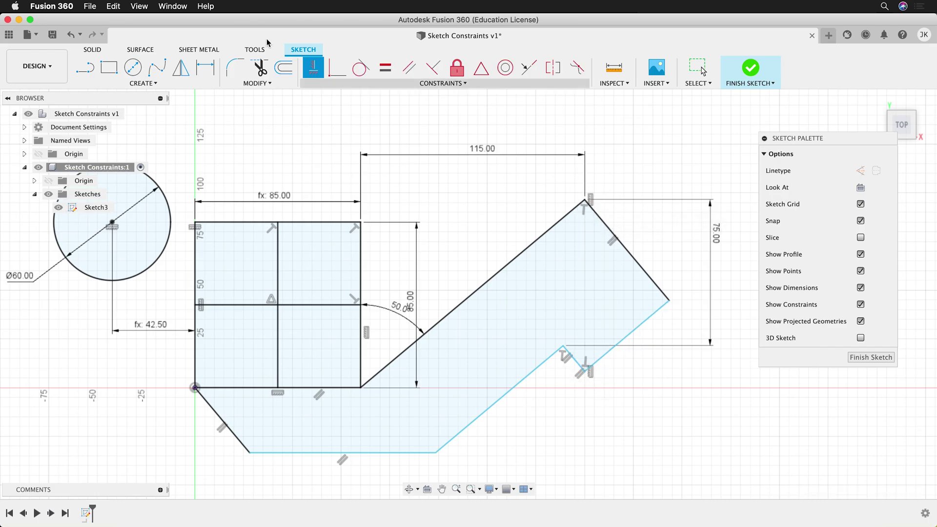
- Dimension the outline's right end edge to 60 mm
key(d)
click(631, 337)
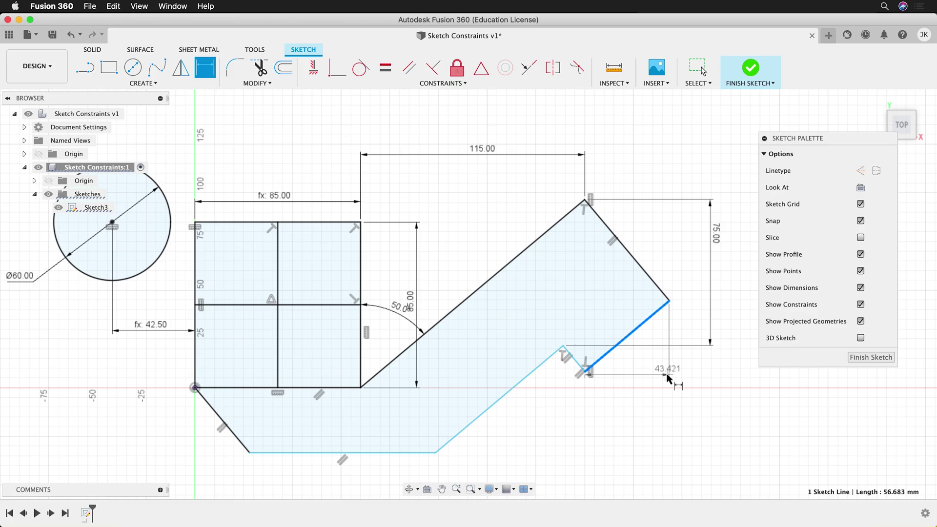
click(632, 429)
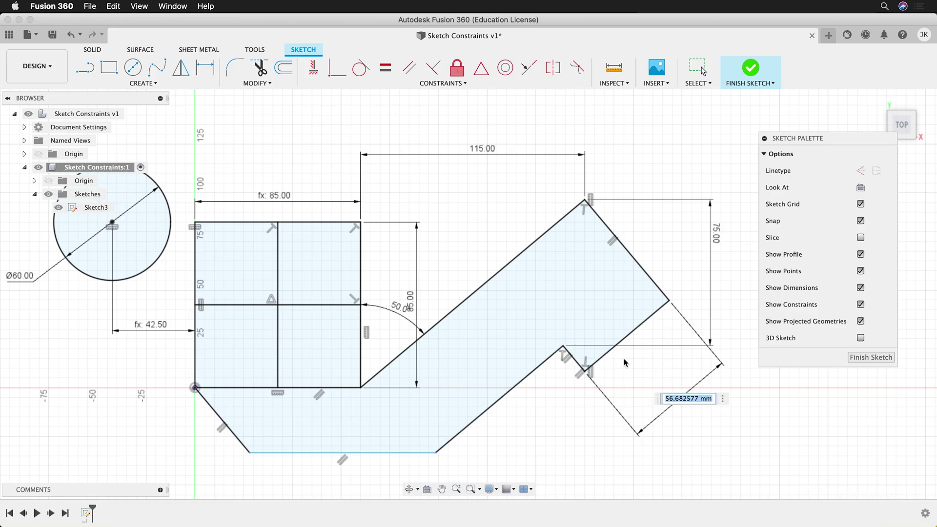
text(60)
key(Return)
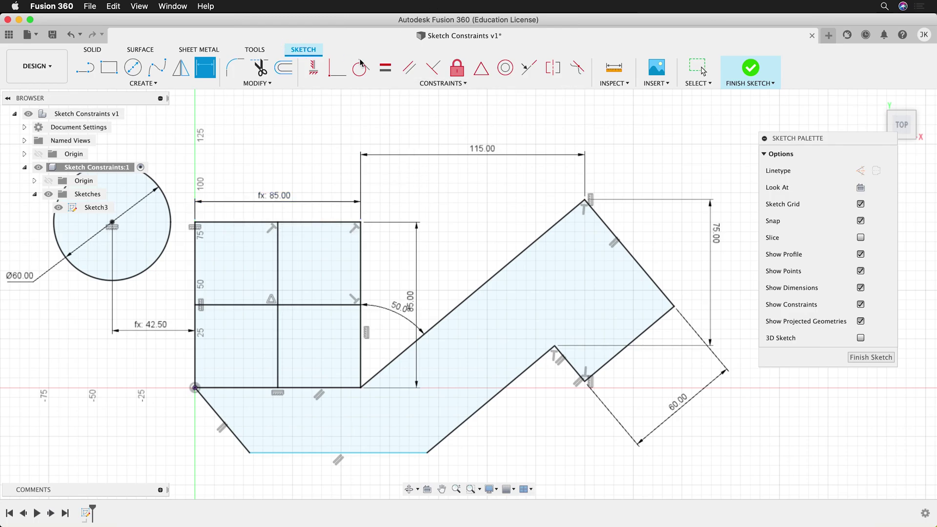
- Make the outline's bottom line equal in length to the square's bottom edge
click(385, 70)
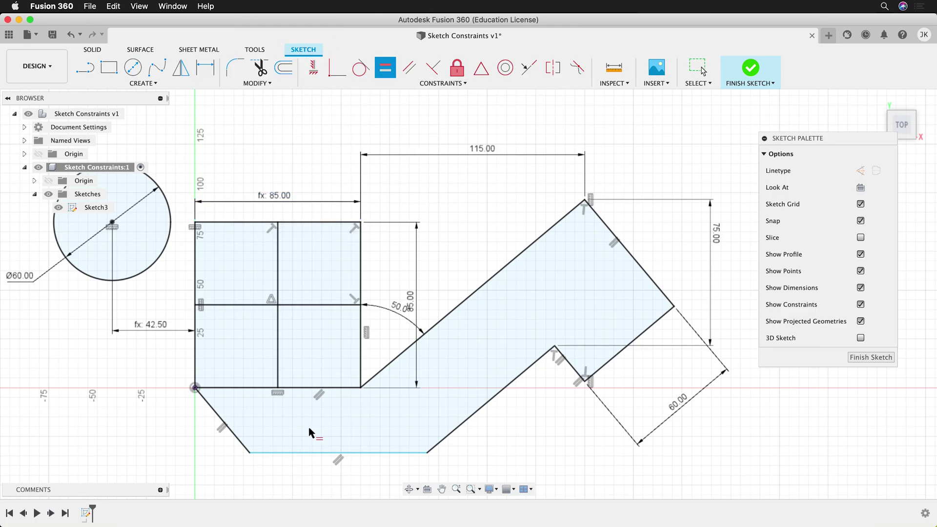
click(358, 453)
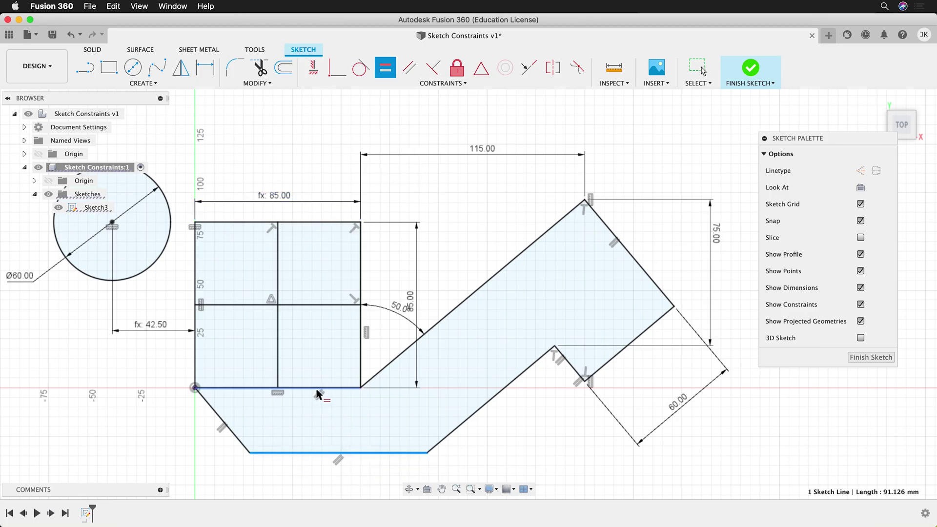
click(334, 389)
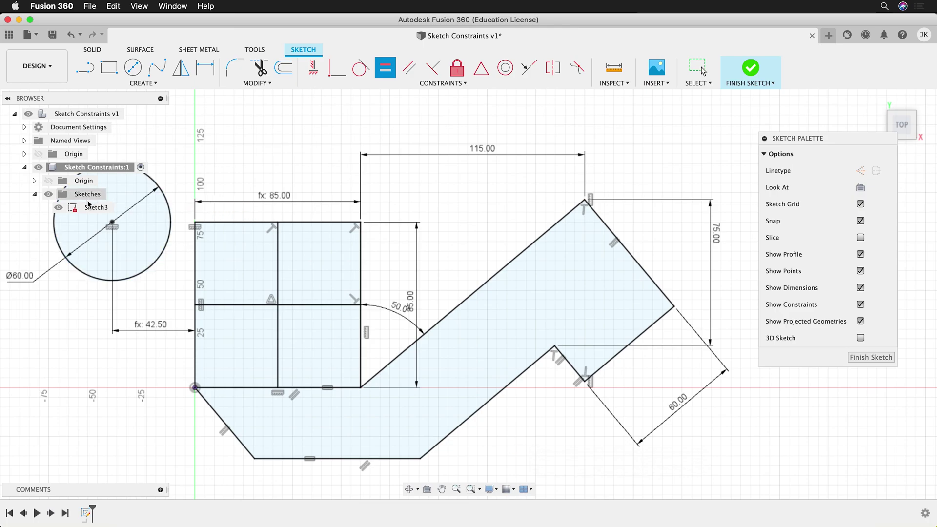
- Finish the sketch and extrude the bent profile, one square quadrant and the circle 40 mm into solids
mouse_move(424, 355)
shift+middle_down()
mouse_move(468, 316)
mouse_move(468, 249)
shift+middle_up()
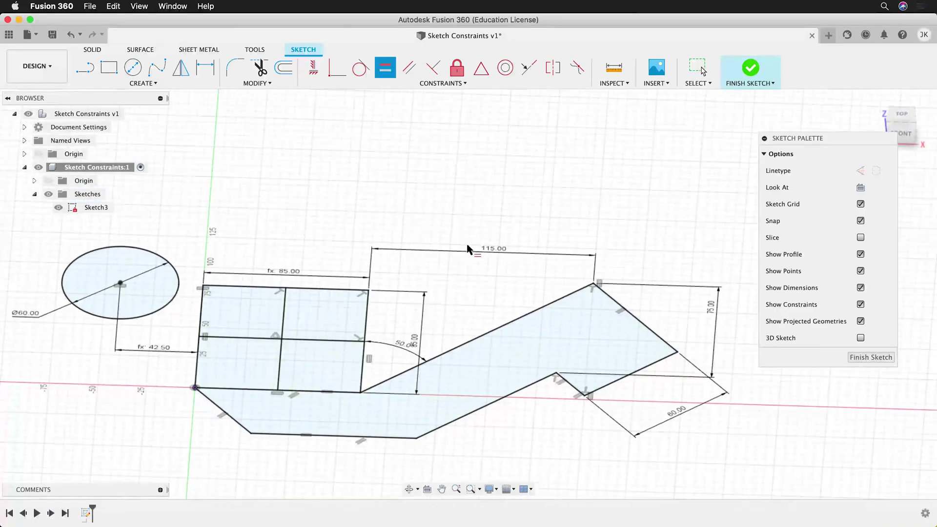
click(871, 357)
click(108, 73)
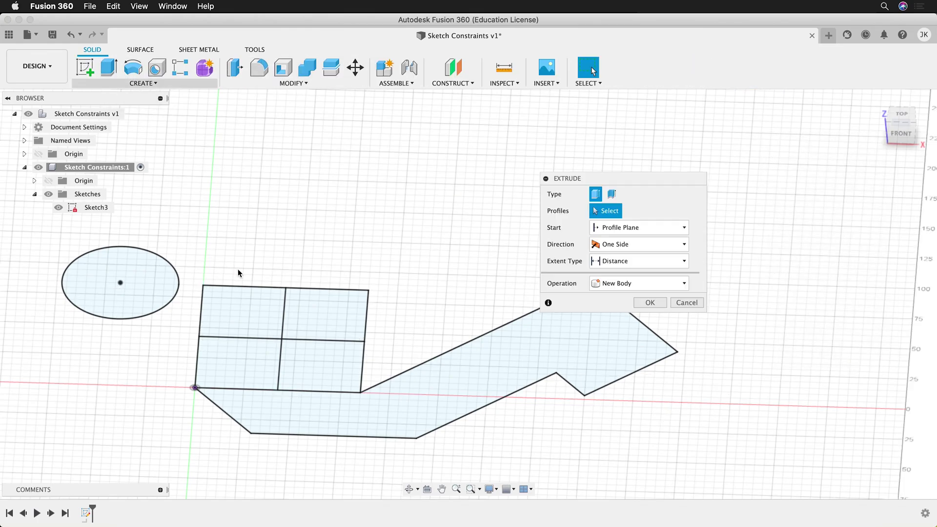
click(418, 402)
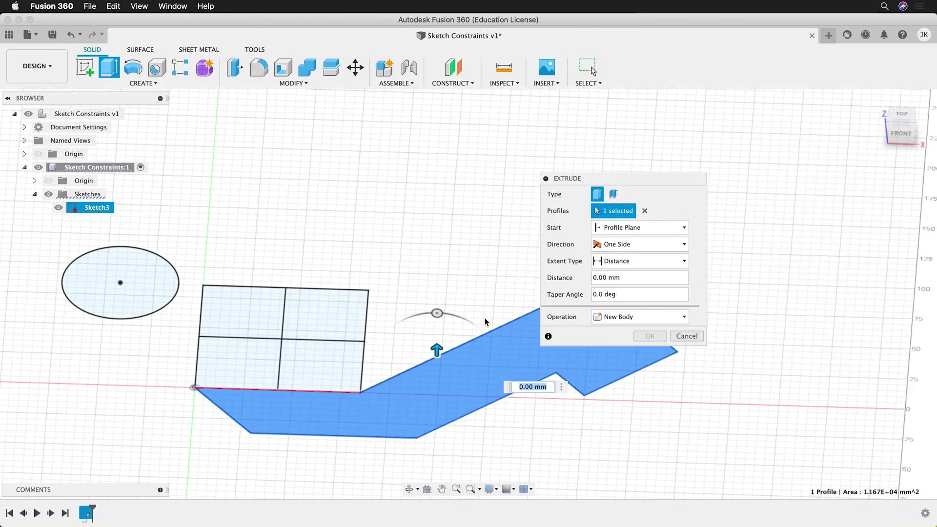
drag(441, 350, 435, 284)
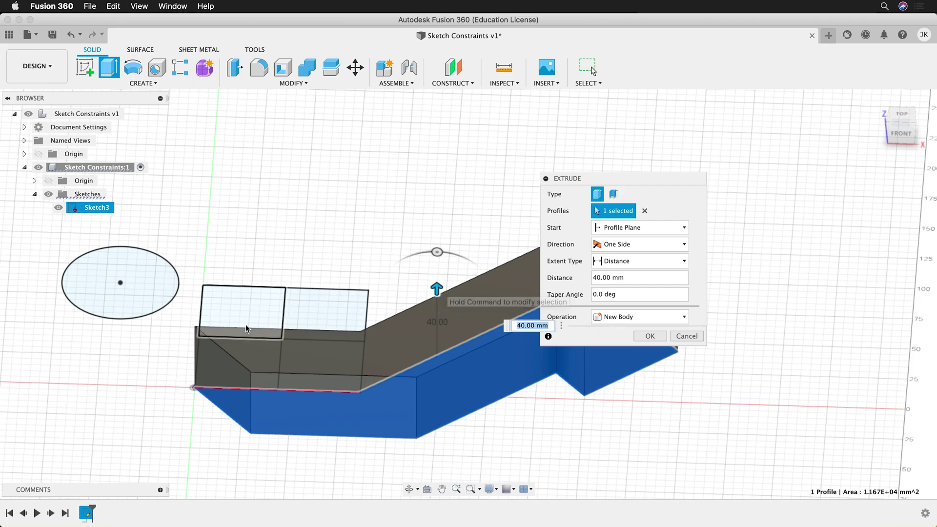
click(268, 309)
click(120, 283)
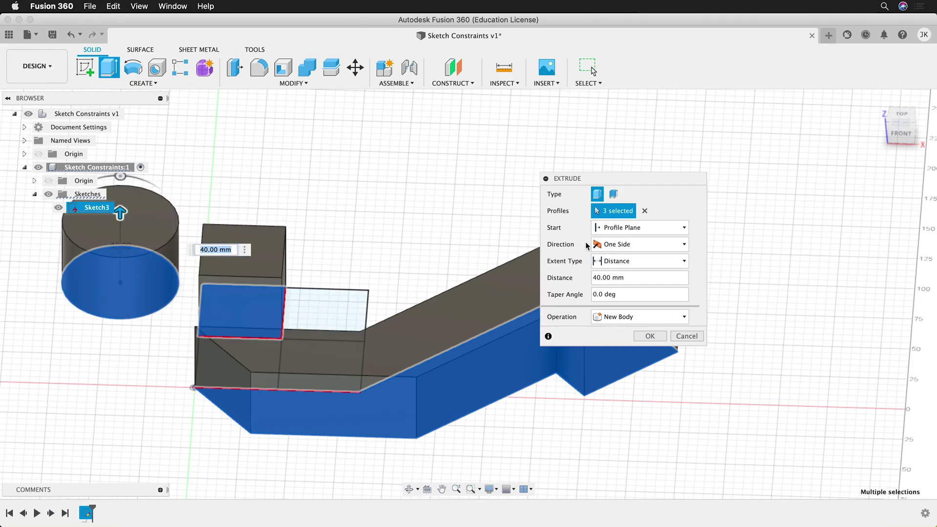
click(647, 337)
shift+middle_drag(577, 377, 507, 311)
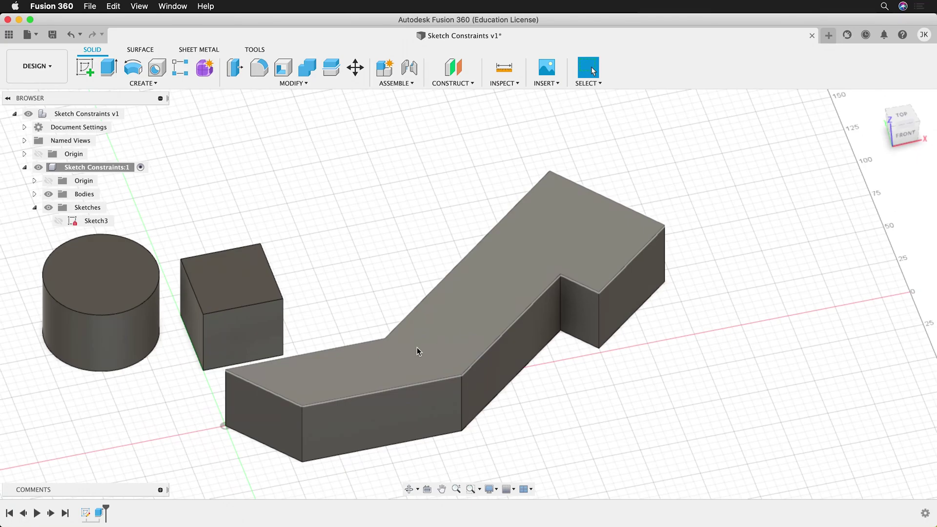